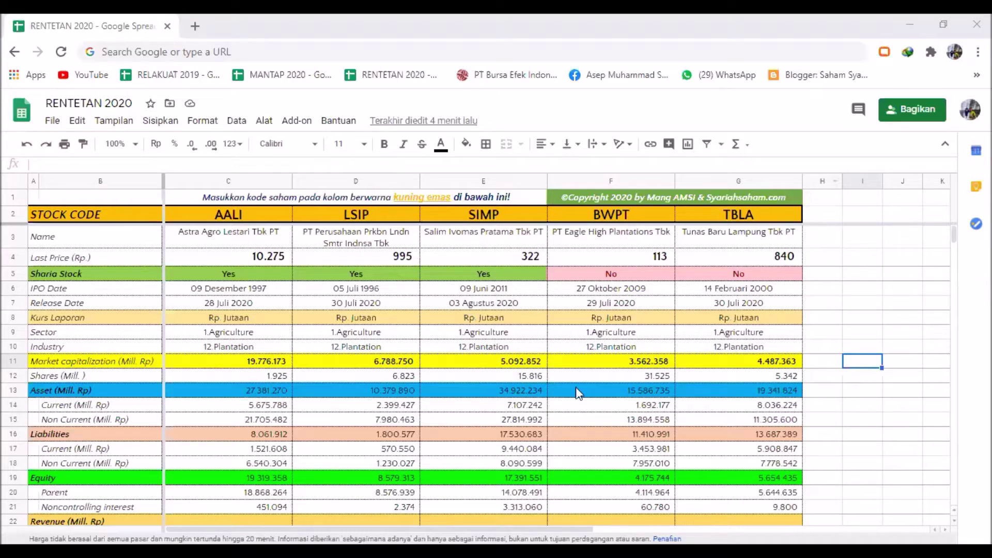
Step: Review the five stock code cells in row 2: AALI, LSIP, SIMP, BWPT and TBLA
click(880, 278)
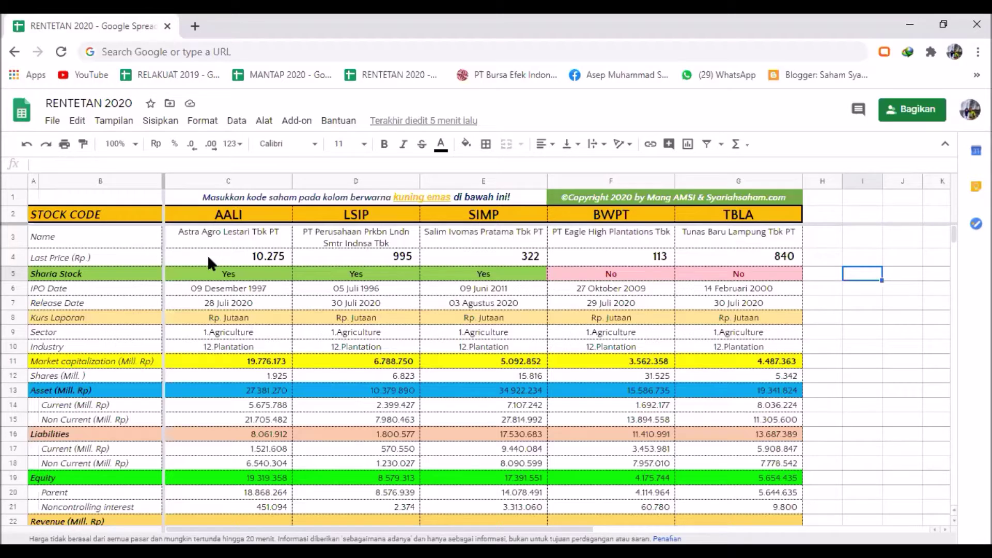
click(203, 239)
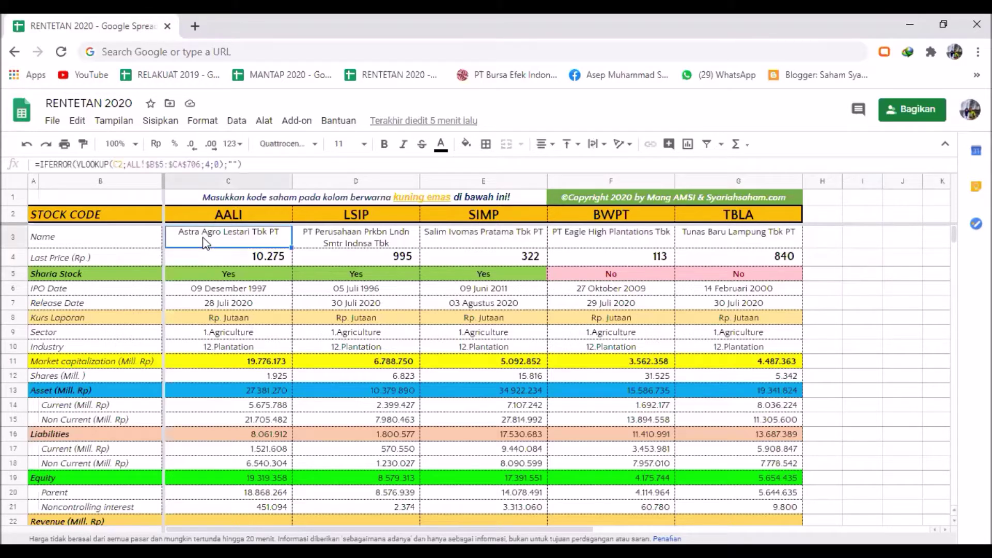
click(226, 217)
click(331, 215)
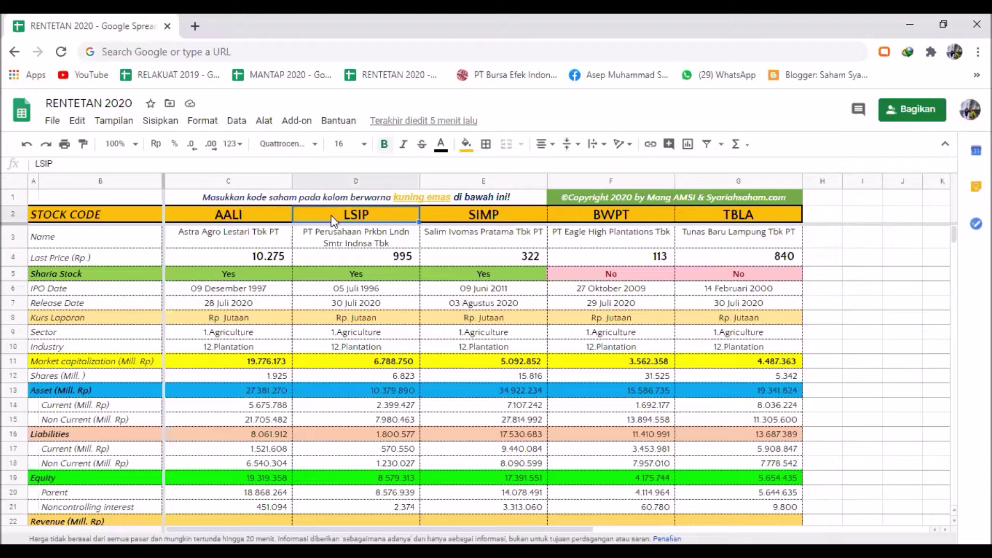
click(485, 210)
click(649, 217)
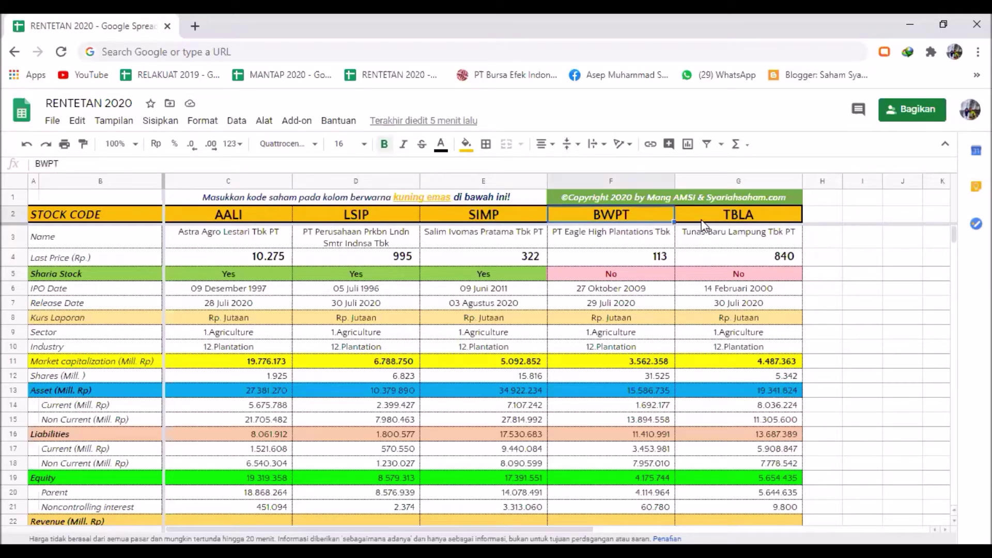
click(717, 219)
click(732, 497)
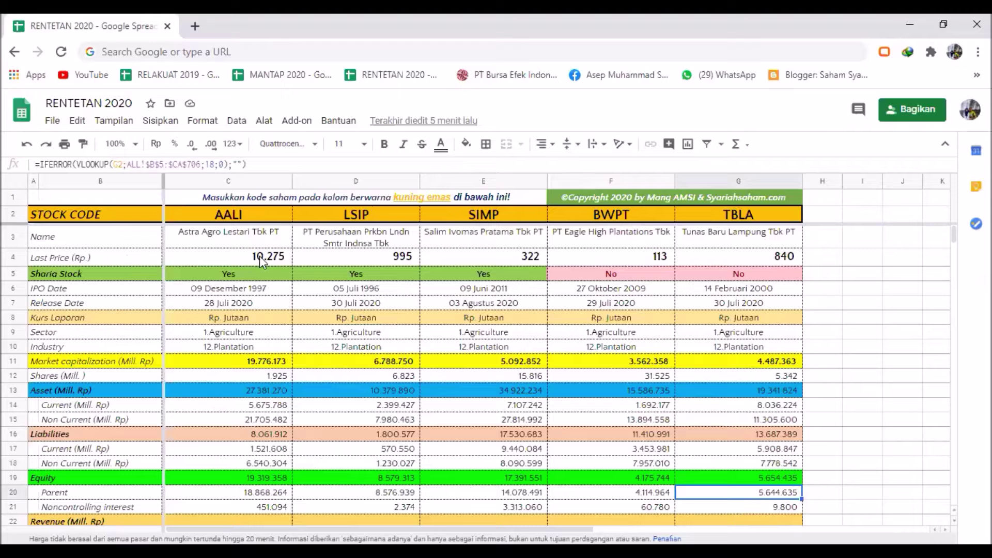
Step: Replace the stock code in cell C2 with SMAR to load that company's data
drag(196, 221, 197, 223)
click(197, 215)
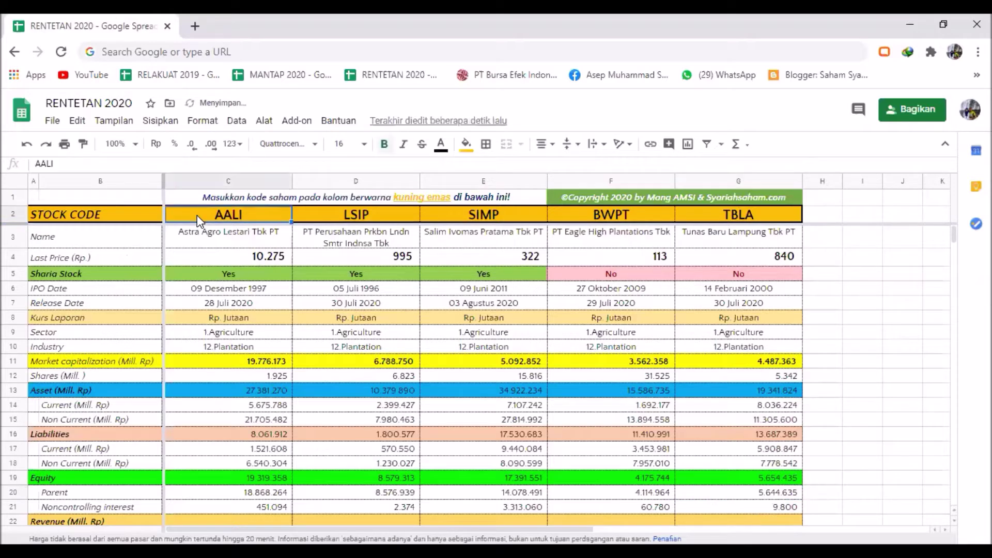
text(SMAR)
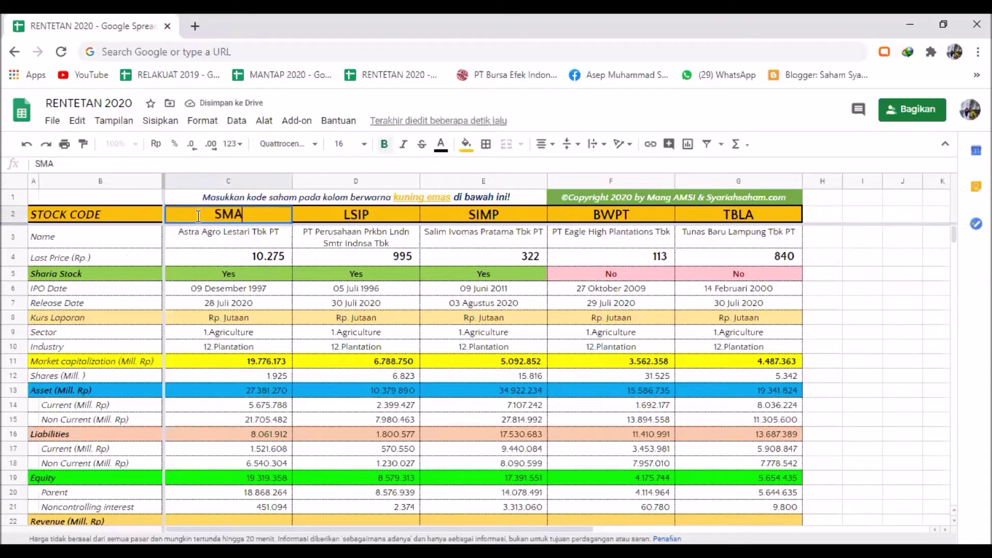
click(349, 237)
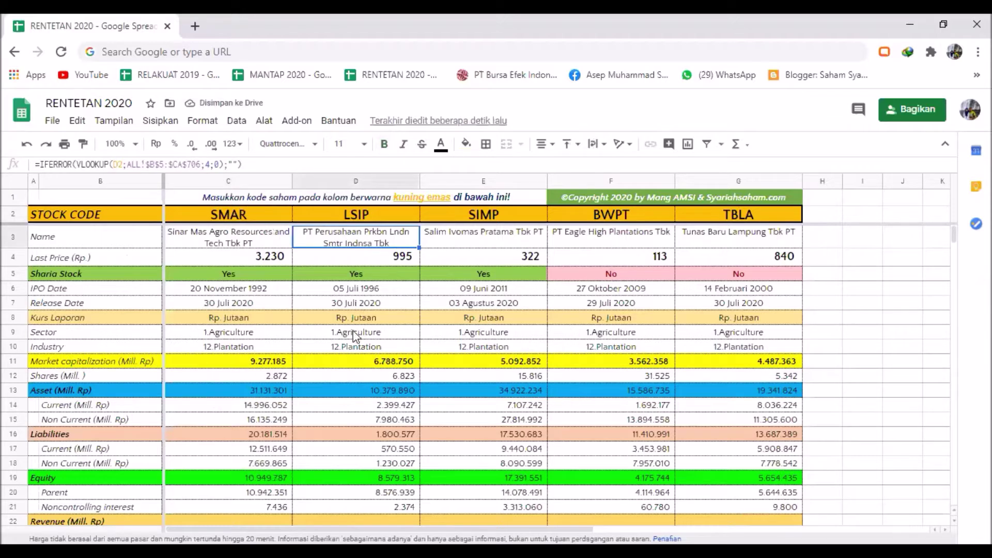
Step: Set the stock code in cell C2 back to AALI
click(226, 215)
text(AALI)
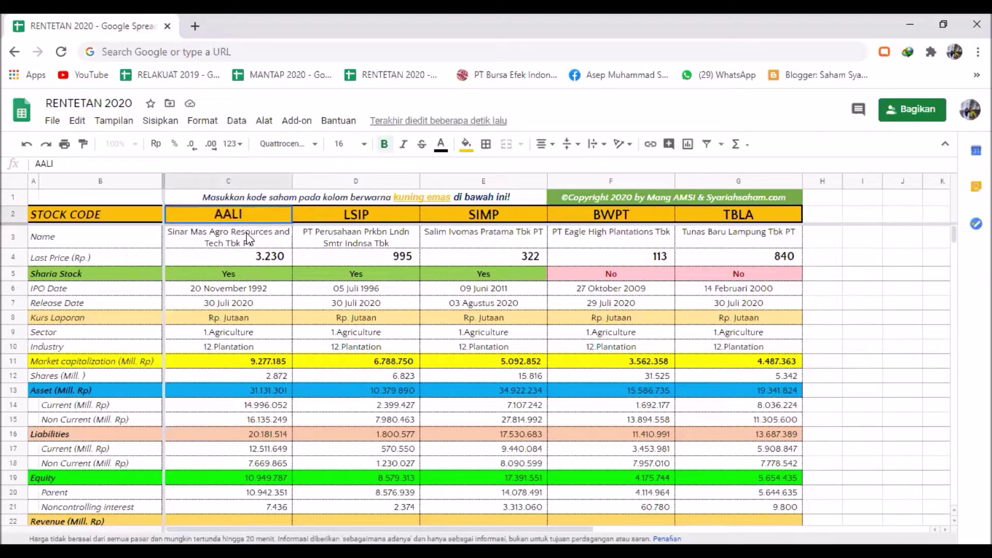
key(Return)
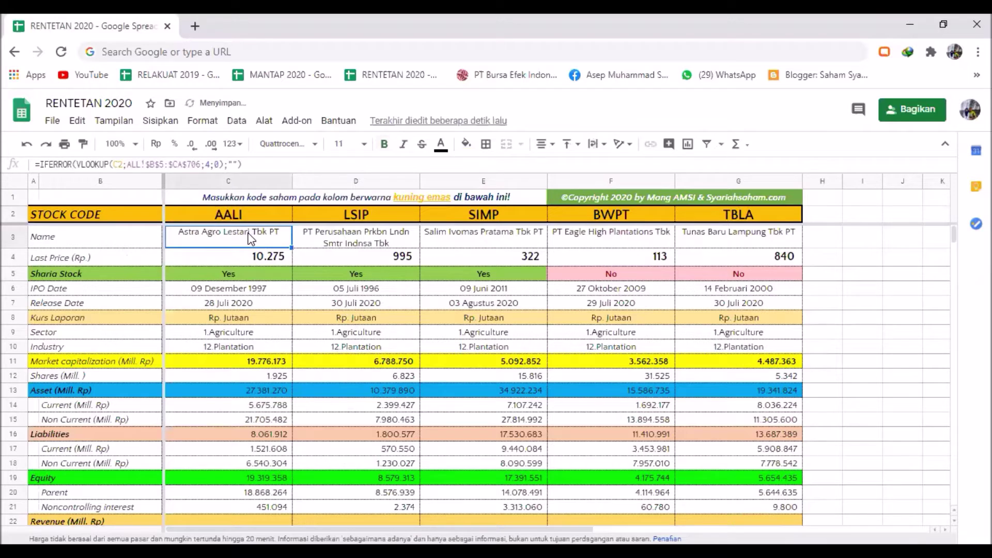
Step: Examine the IPO date, release date, sector, industry and market capitalization rows across the compared stocks
click(282, 294)
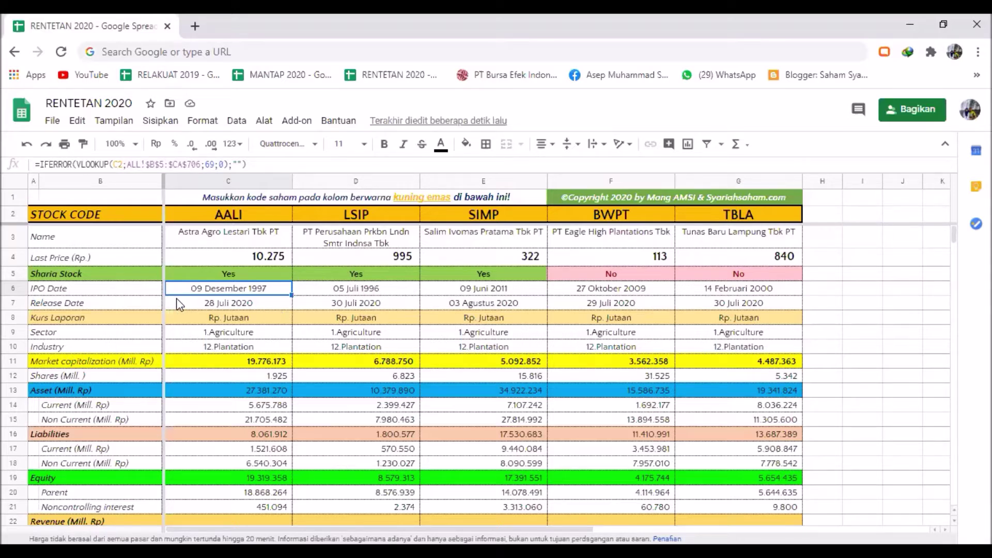
click(348, 300)
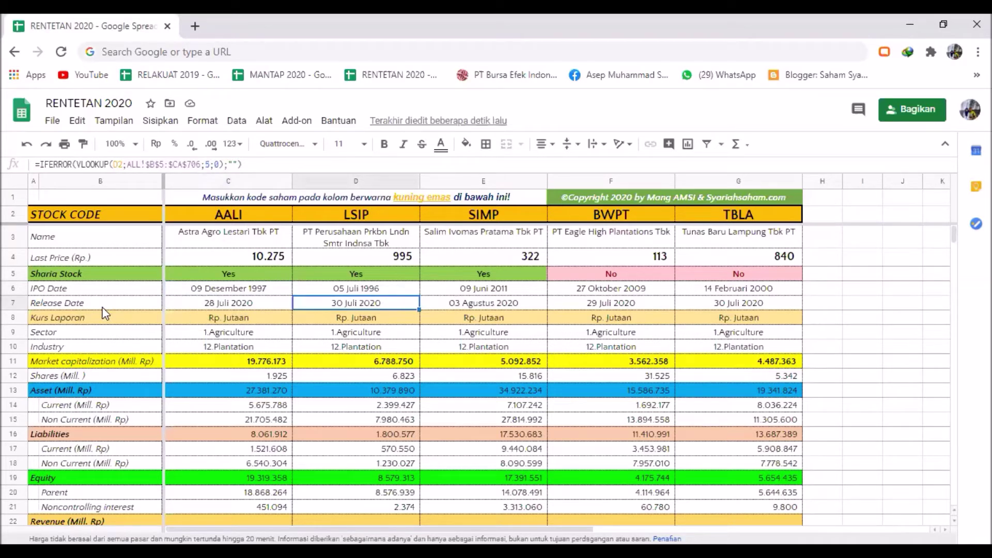
click(247, 336)
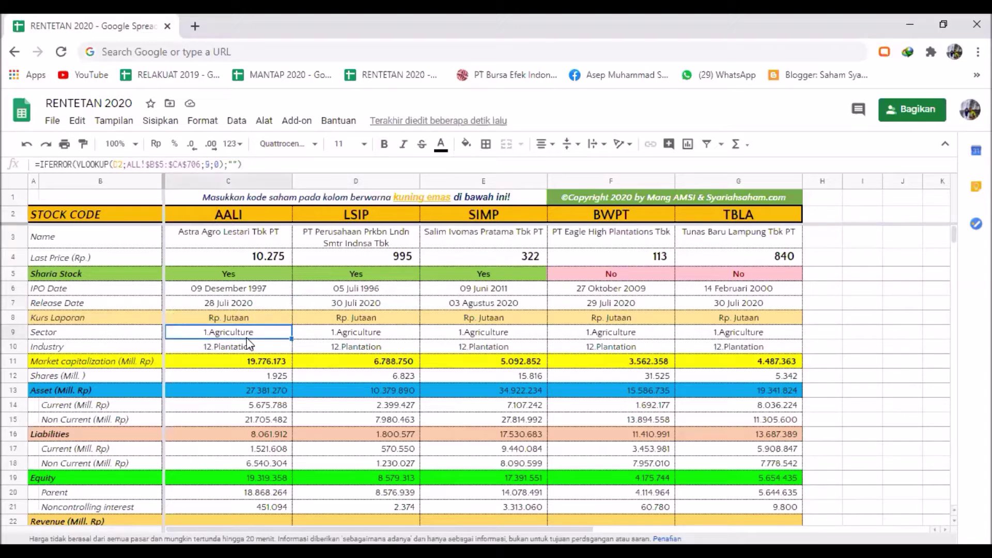
click(505, 335)
click(203, 346)
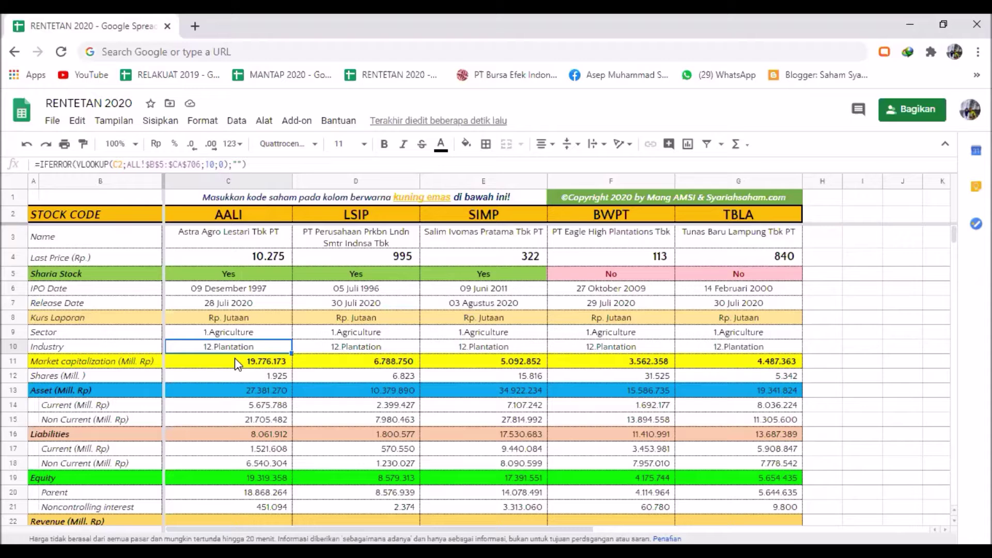
click(237, 361)
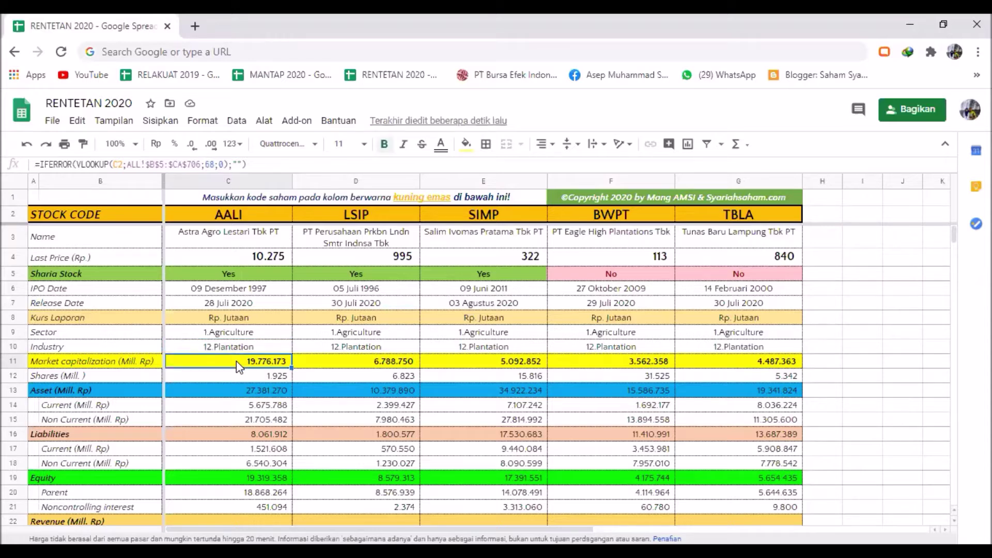
click(415, 357)
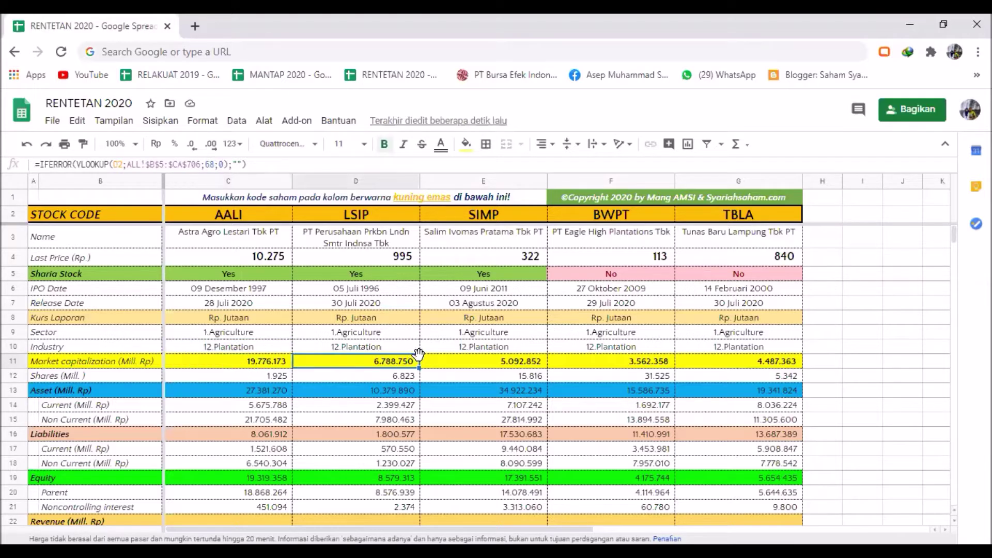
click(660, 364)
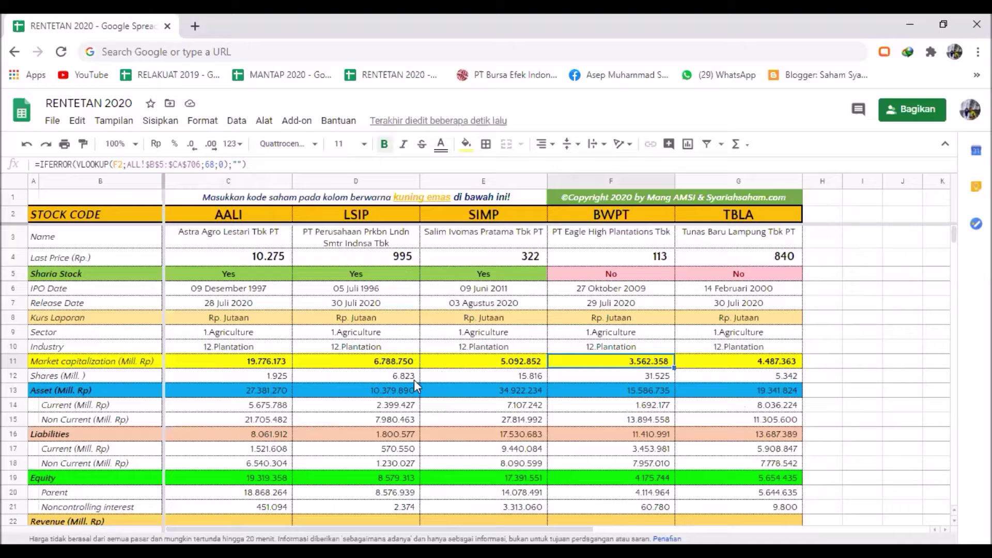
Step: Examine the asset and liabilities rows with their current and non-current breakdowns, mainly for AALI and LSIP
click(765, 407)
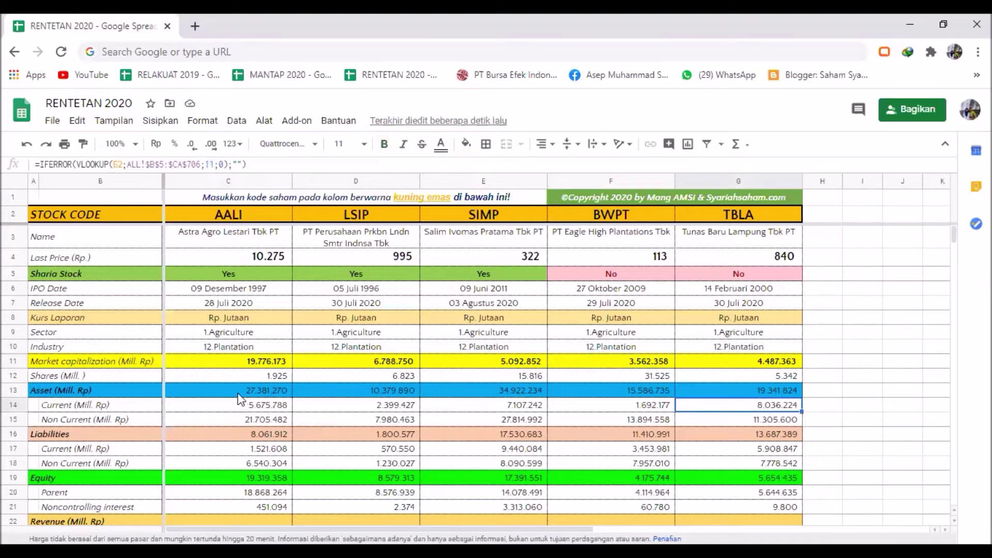
click(260, 391)
click(261, 407)
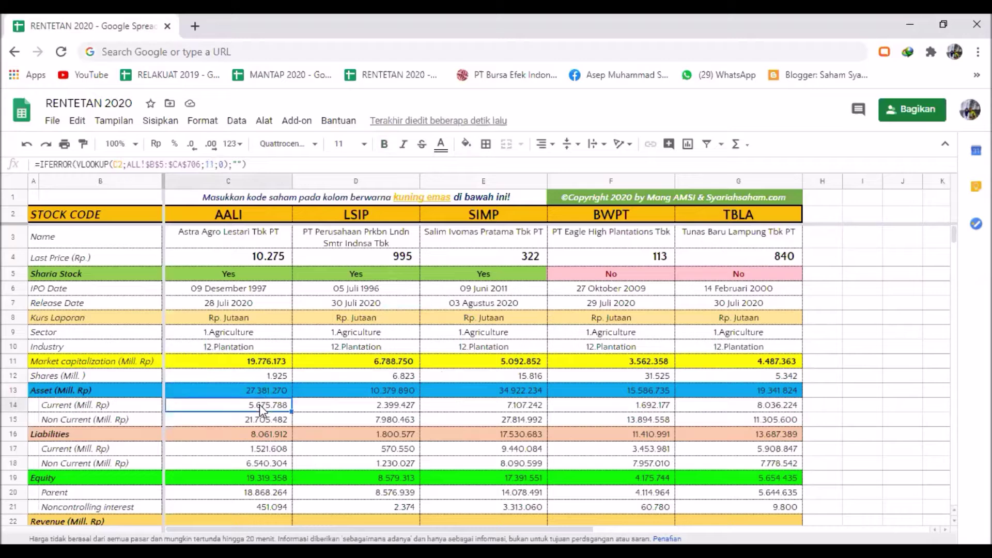
click(260, 421)
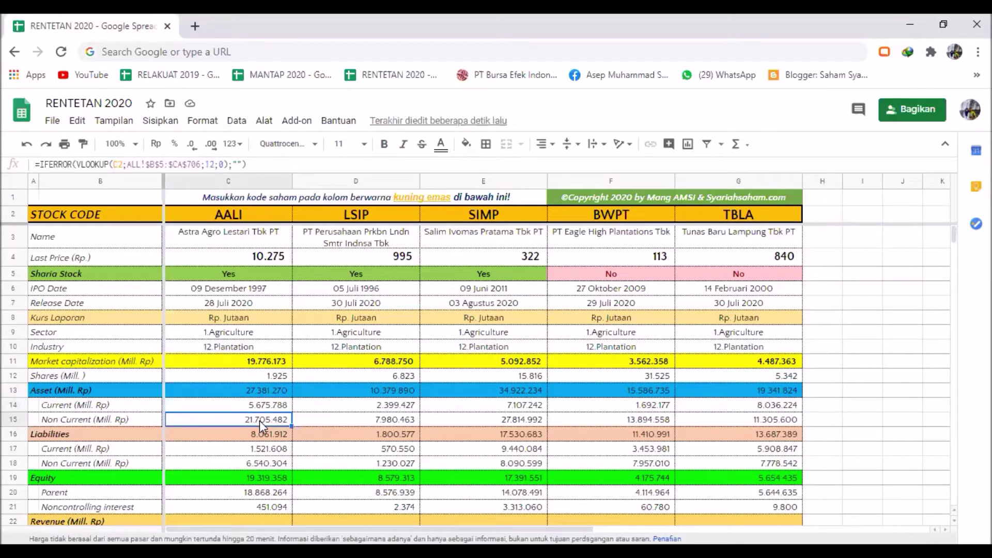
click(266, 430)
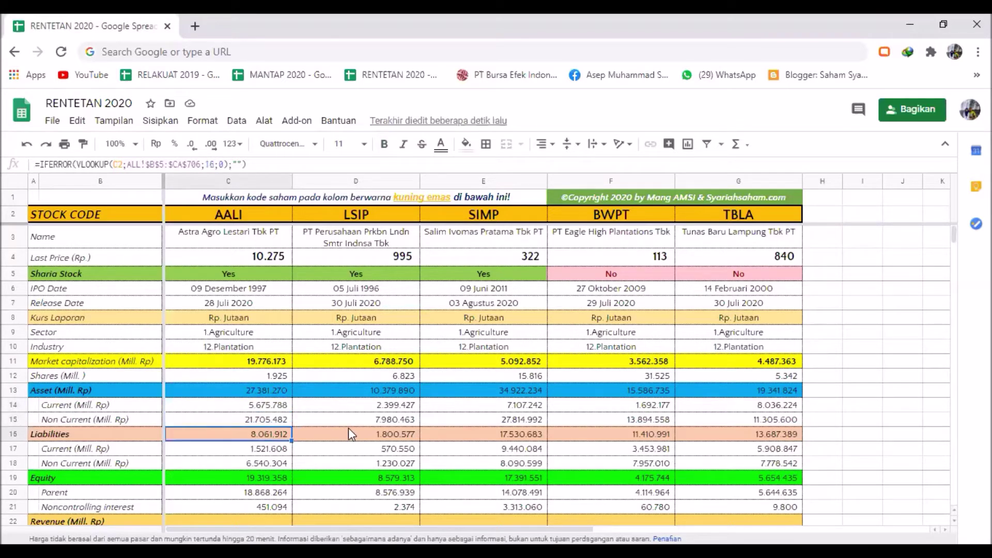
click(349, 429)
click(275, 450)
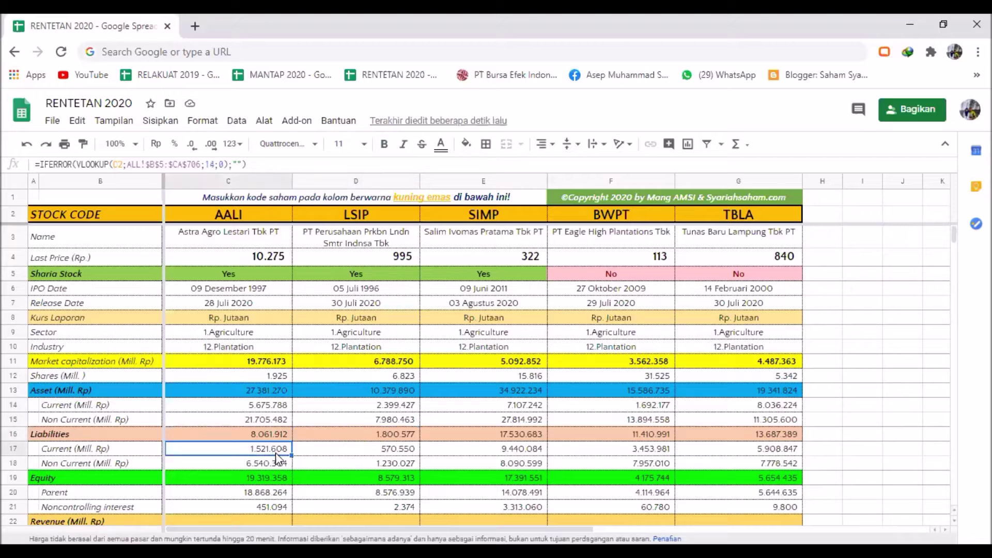
click(364, 458)
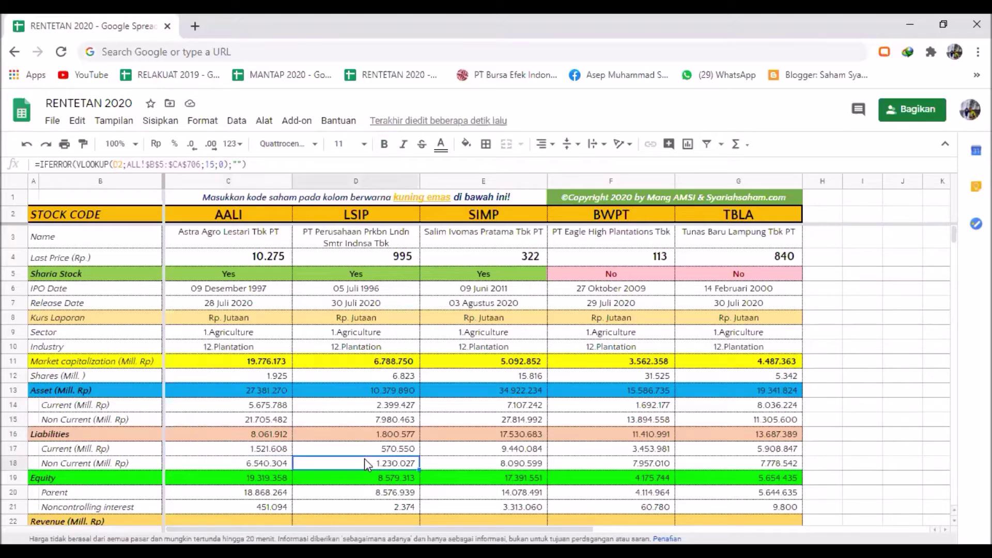
Step: Examine the parent and noncontrolling interest rows under Equity for AALI and LSIP
click(254, 495)
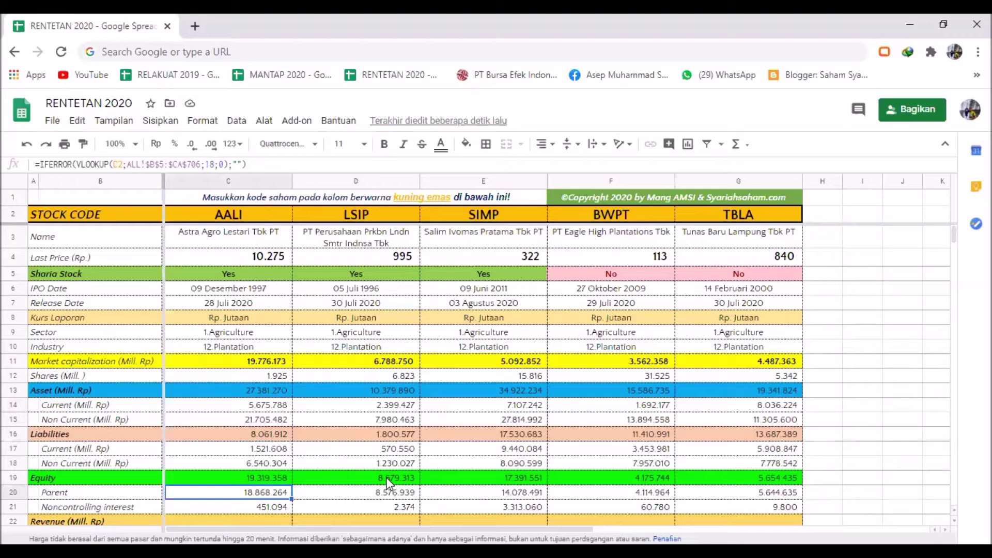
click(356, 495)
key(Down)
key(Down)
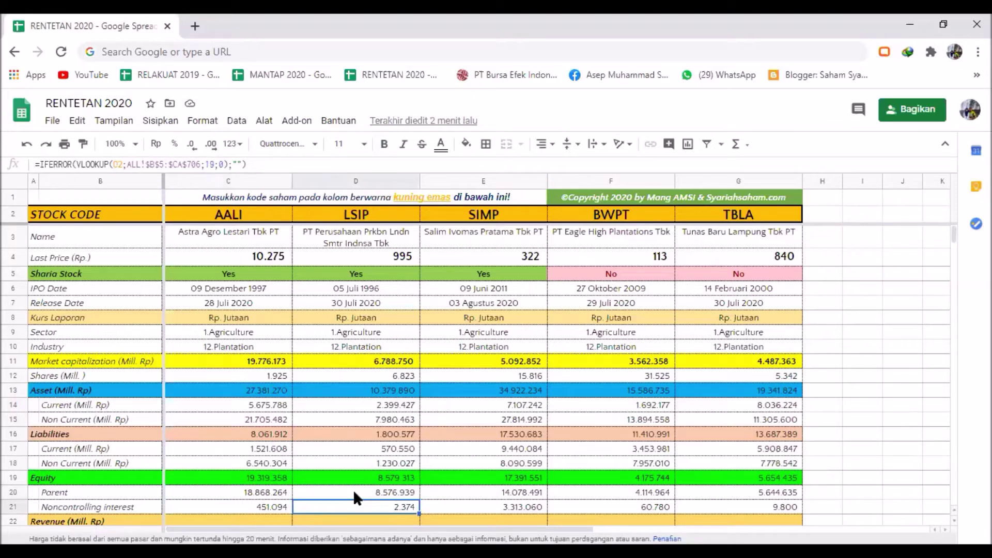
key(Up)
key(Up)
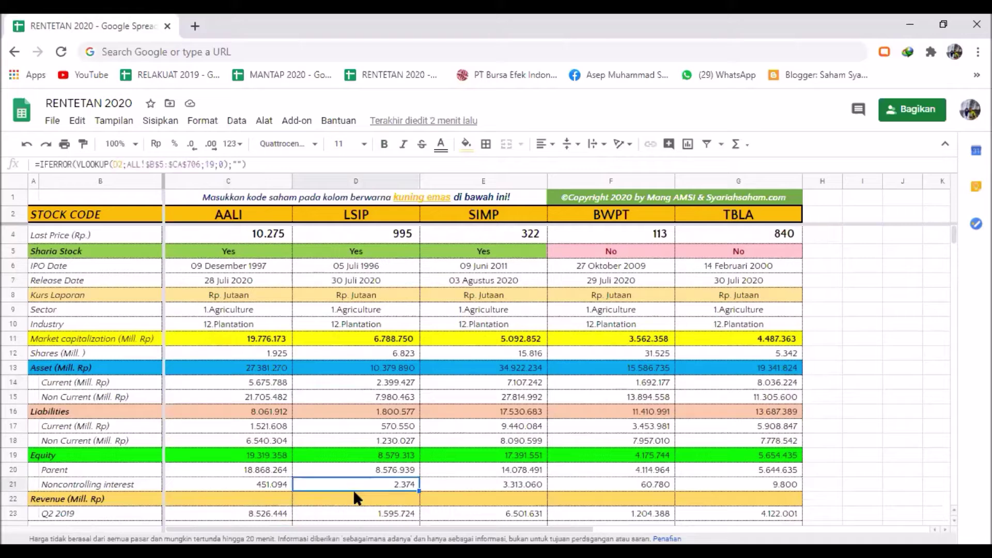
key(Left)
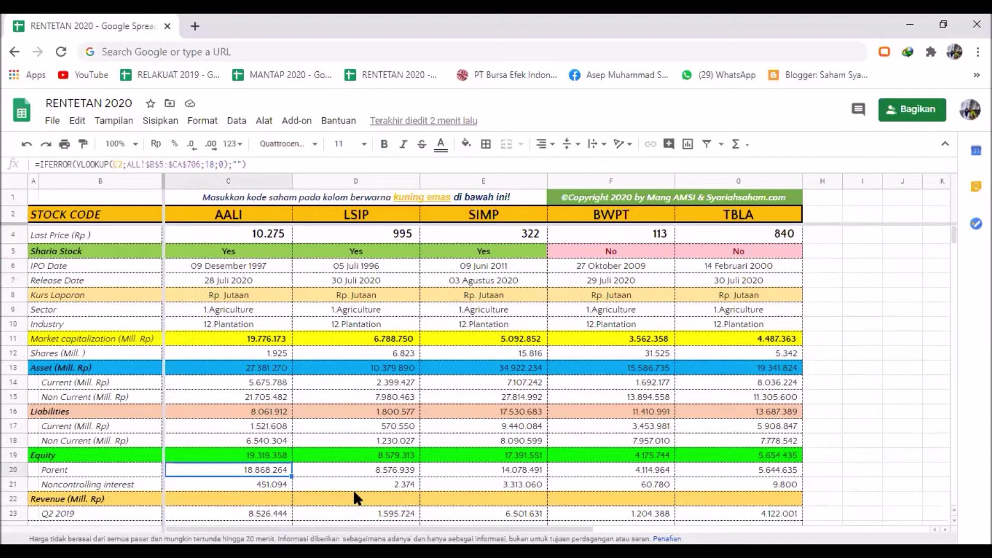
key(Down)
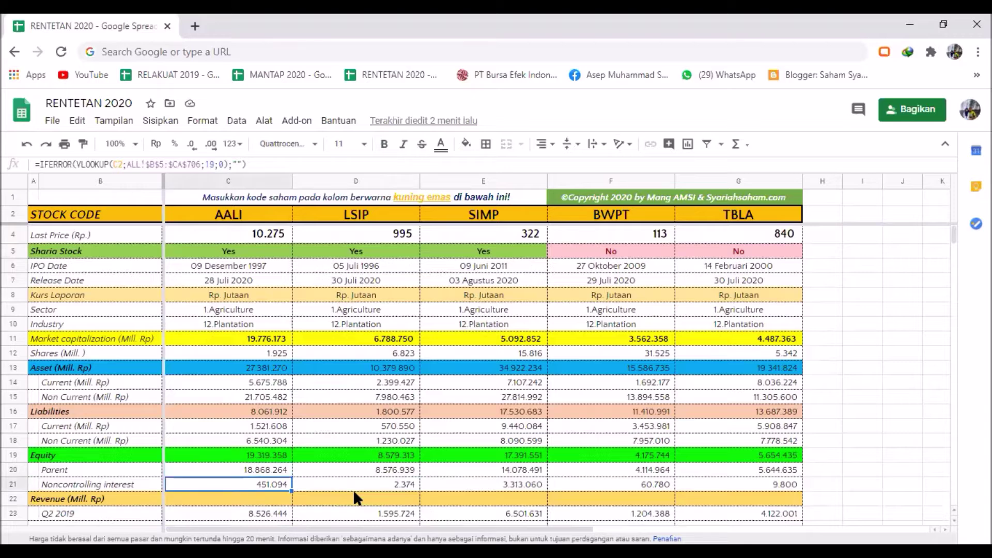
Step: Compare Q2 2019 with Q2 2020 in the Revenue and Net Profit sections, checking the AALI and LSIP columns
key(Down)
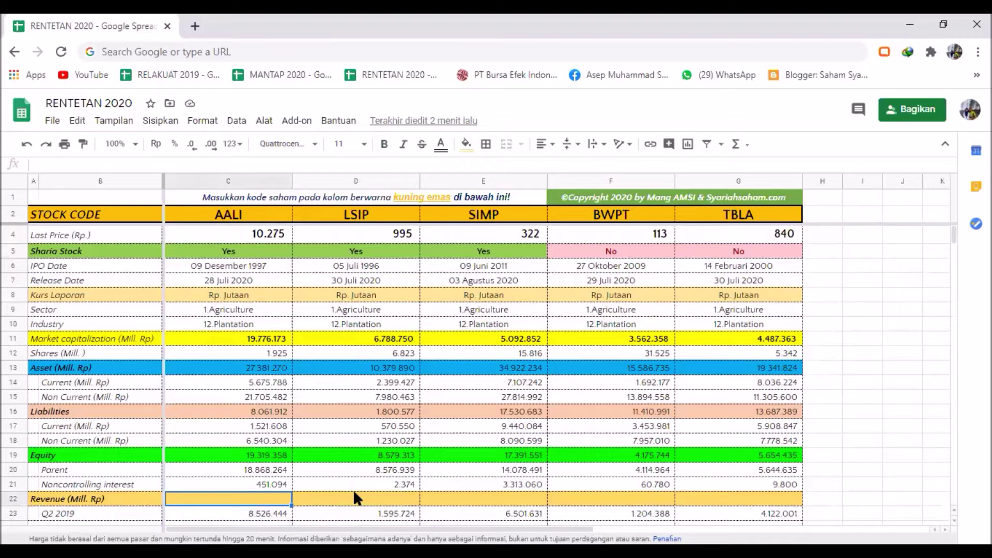
key(Down)
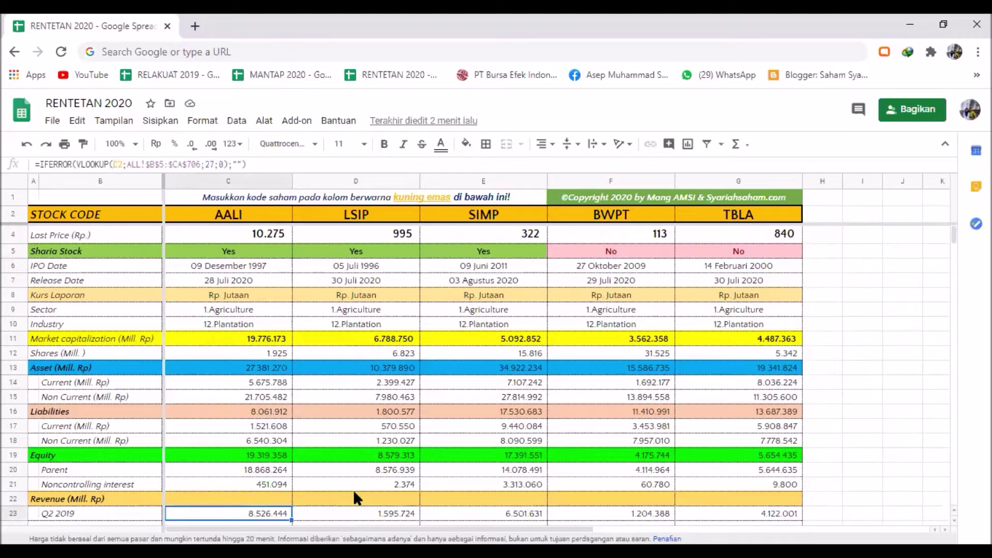
key(Down)
key(Up)
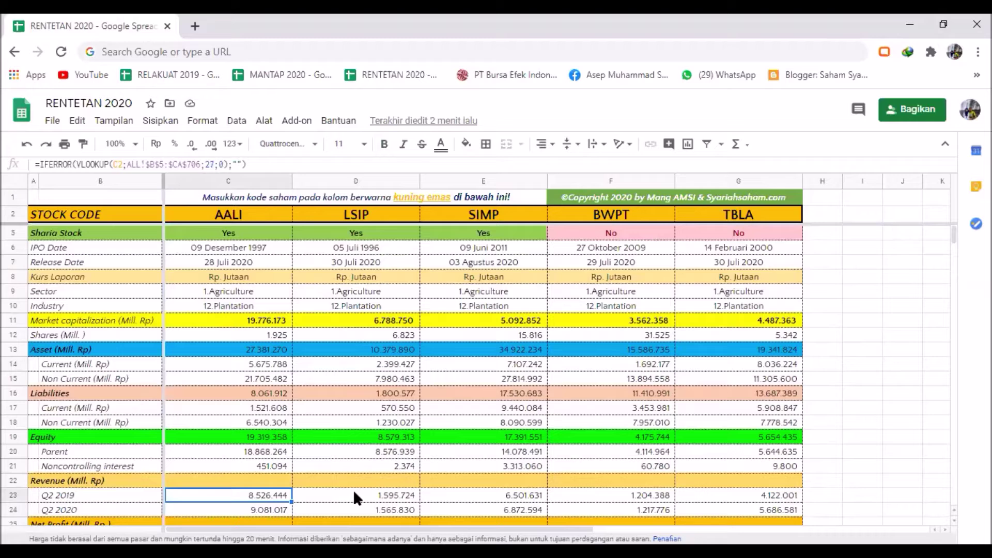
key(Right)
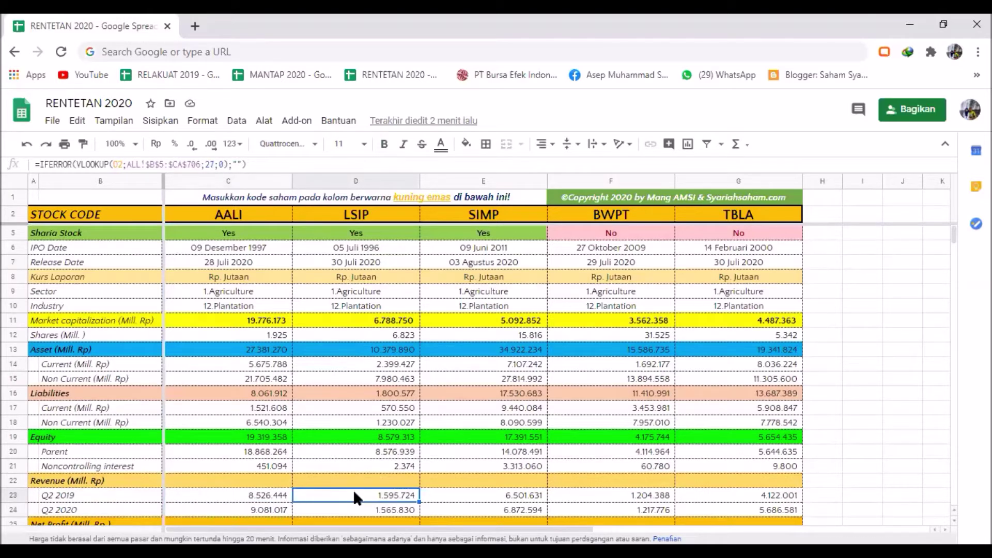
key(Down)
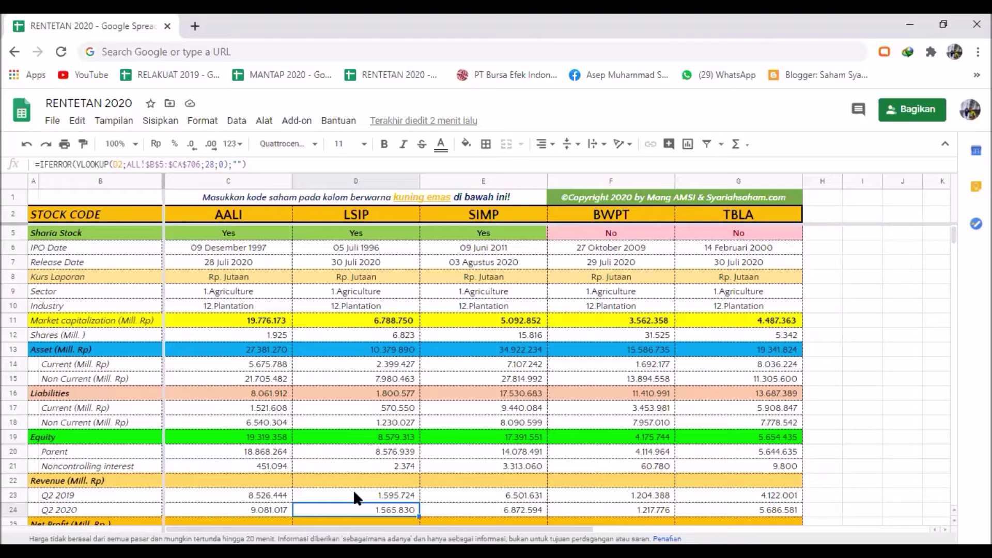
key(Down)
key(Down)
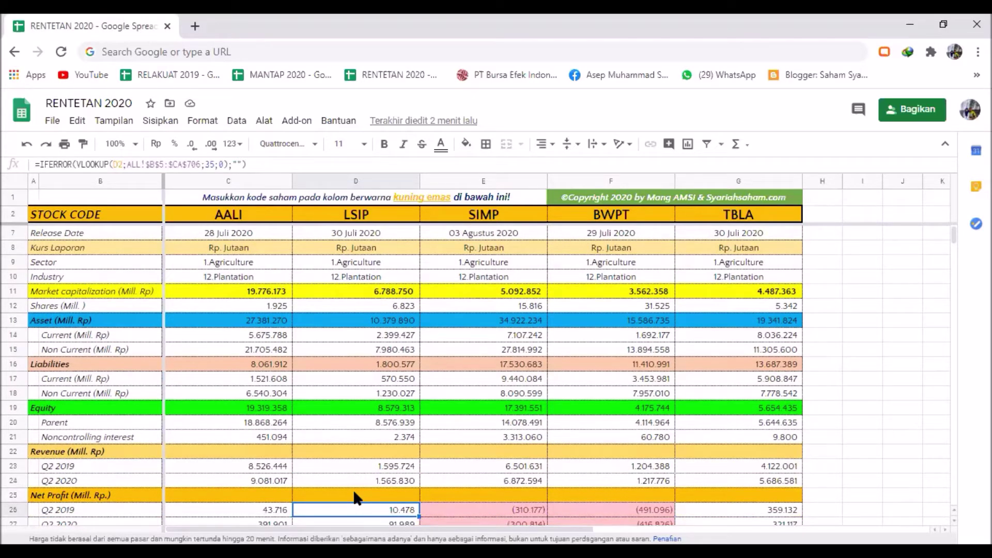
key(Down)
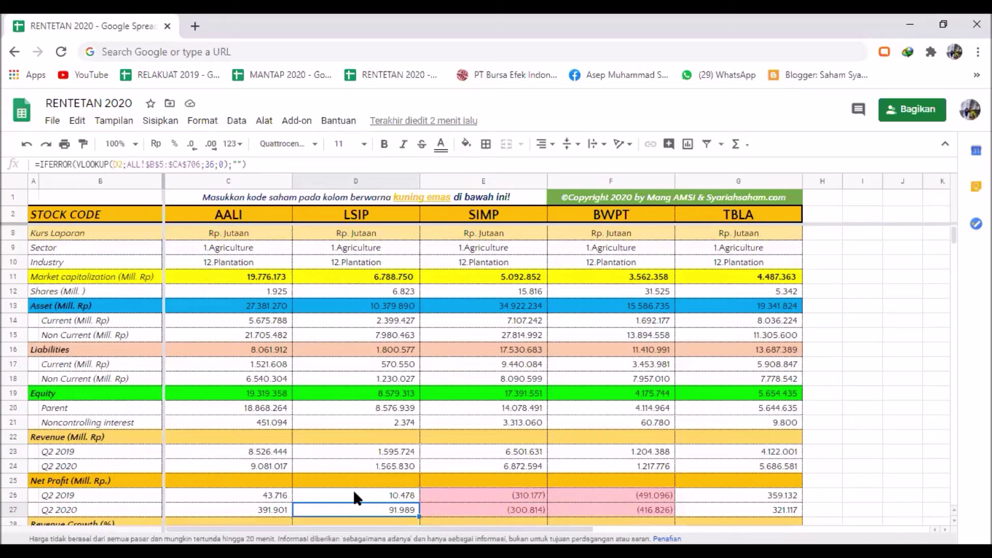
Step: Examine the Q2 2019 net profit figures across the AALI, SIMP and BWPT columns
key(Up)
key(Left)
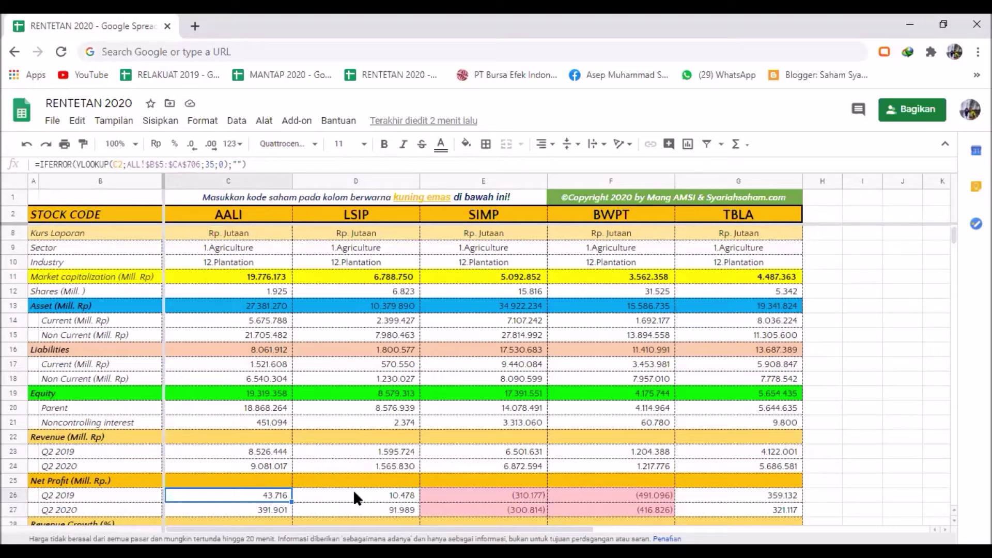
key(Right)
key(Right)
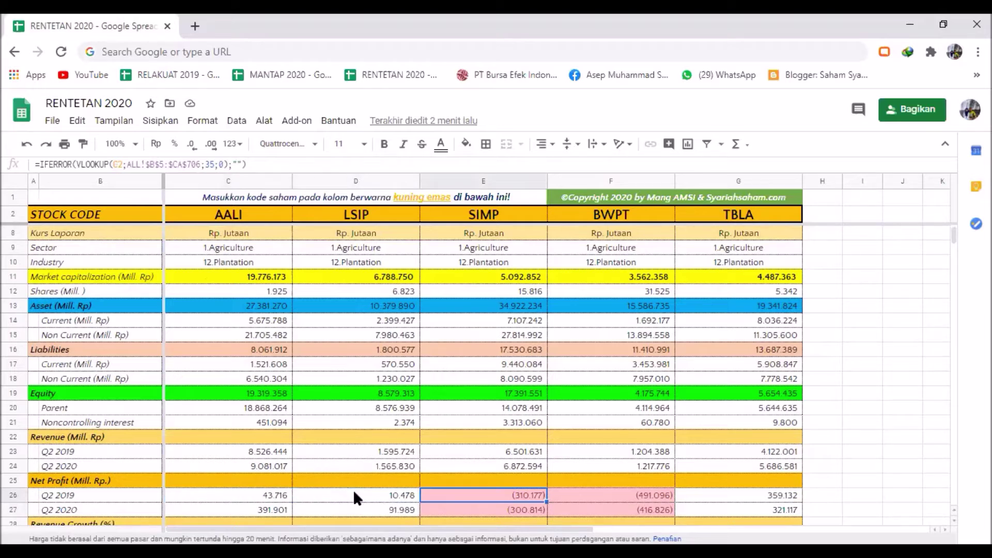
key(Right)
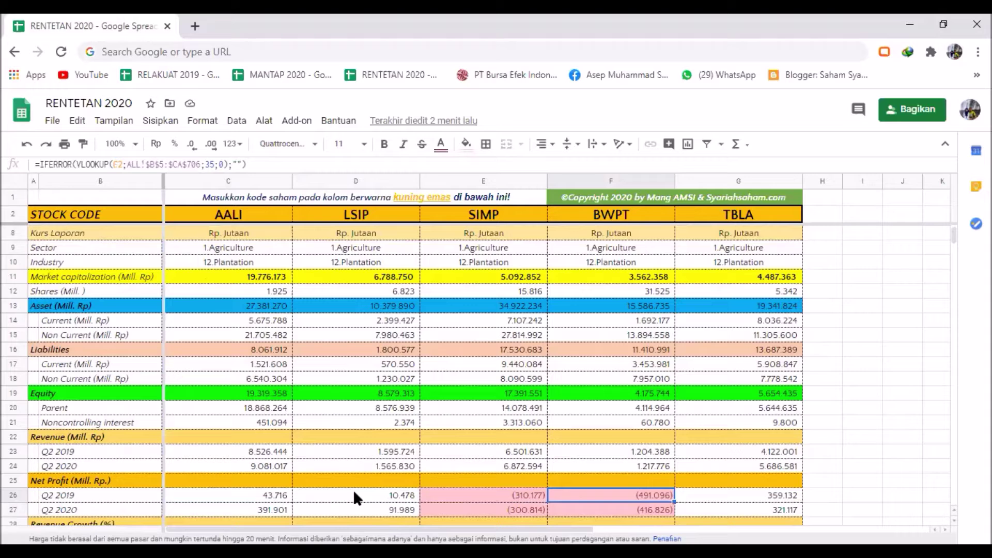
Step: Compare the YoY and QoQ rows under Revenue Growth across the AALI, LSIP, SIMP, BWPT and TBLA columns
key(Down)
key(Down)
key(Down)
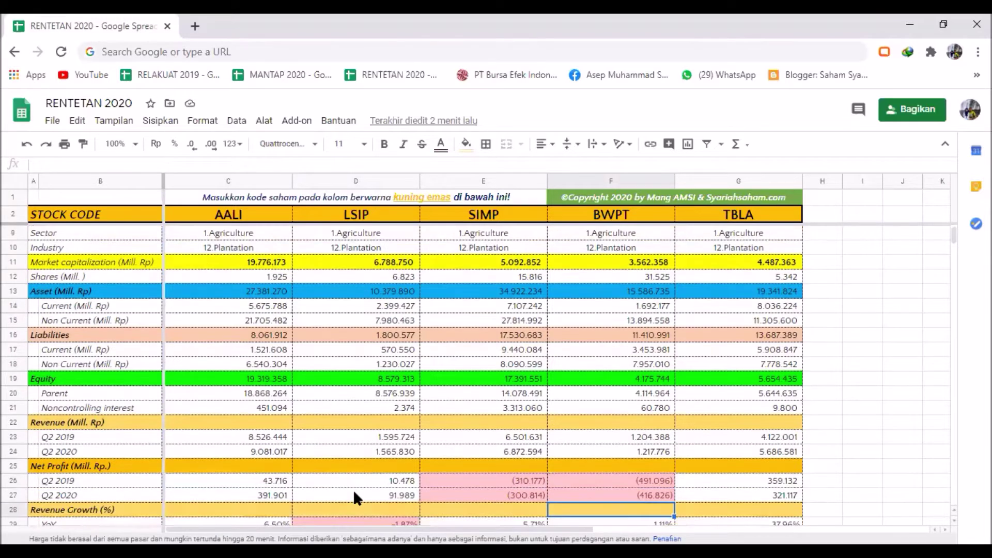
key(Left)
key(Left)
key(Left)
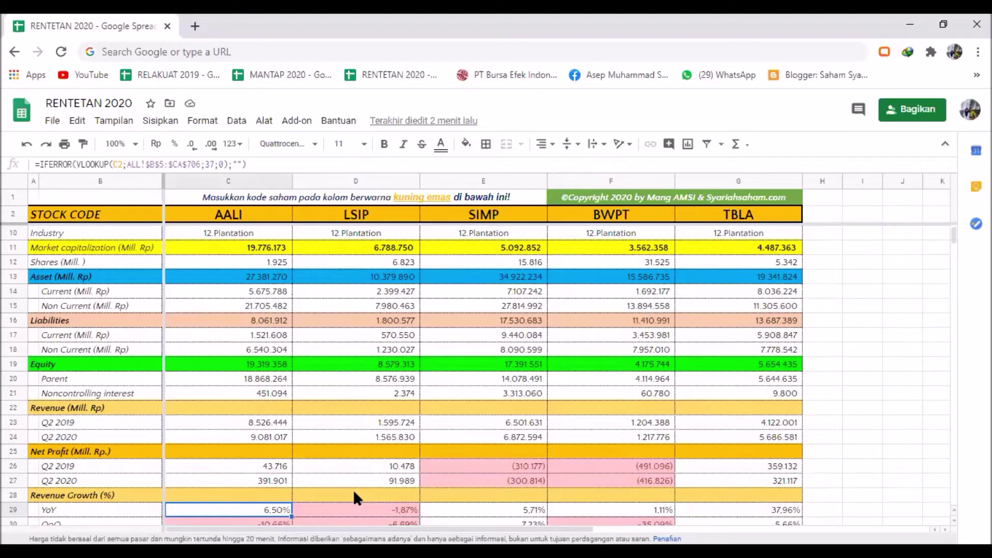
key(Down)
key(Right)
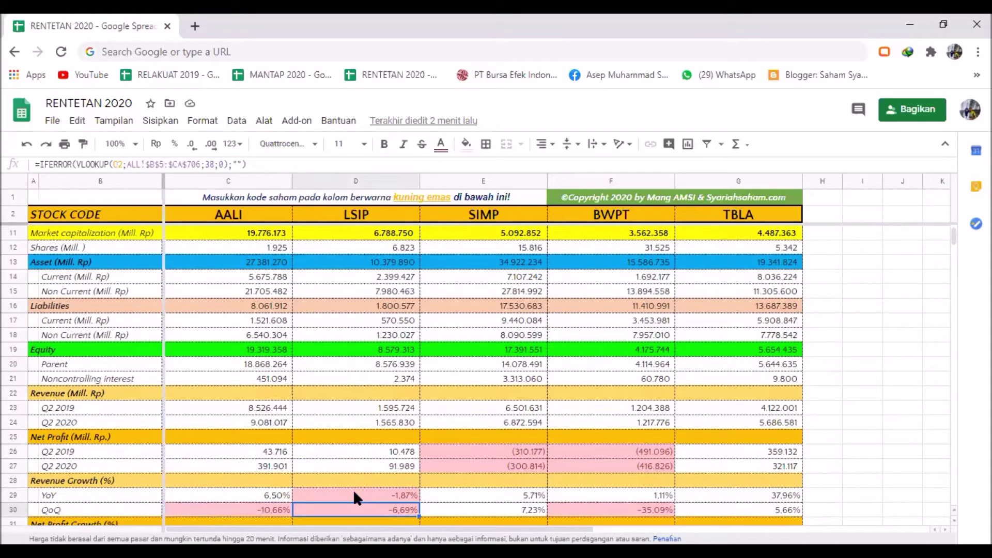
key(Up)
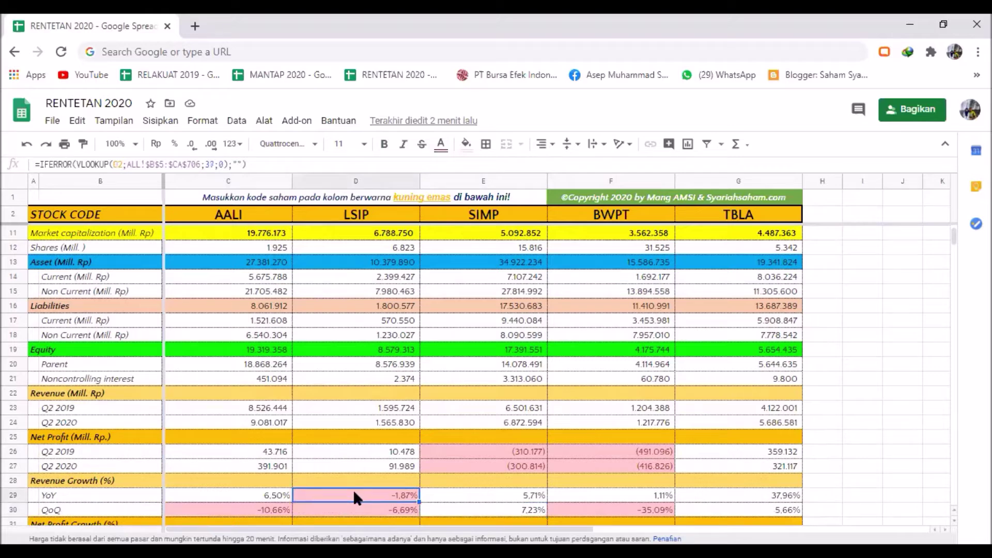
key(Down)
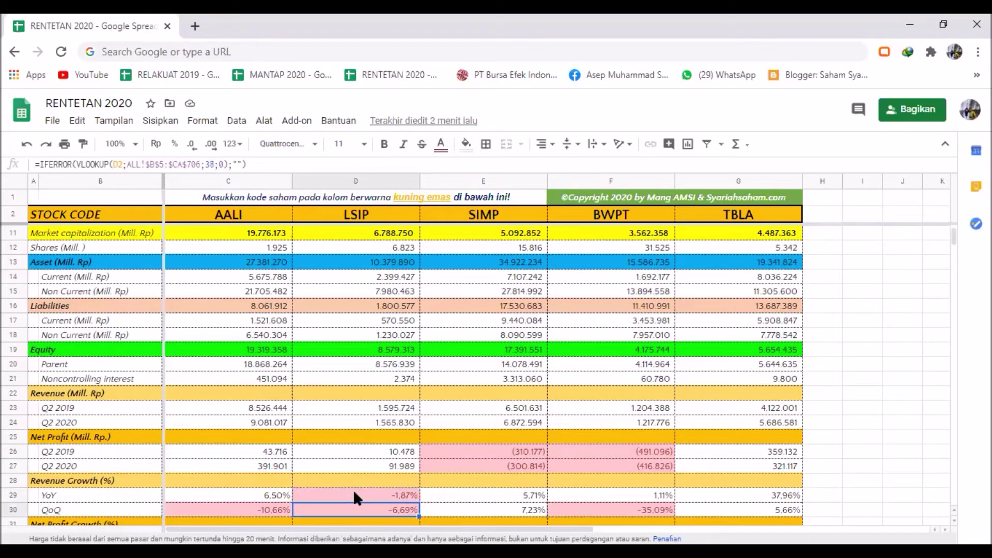
key(Right)
key(Up)
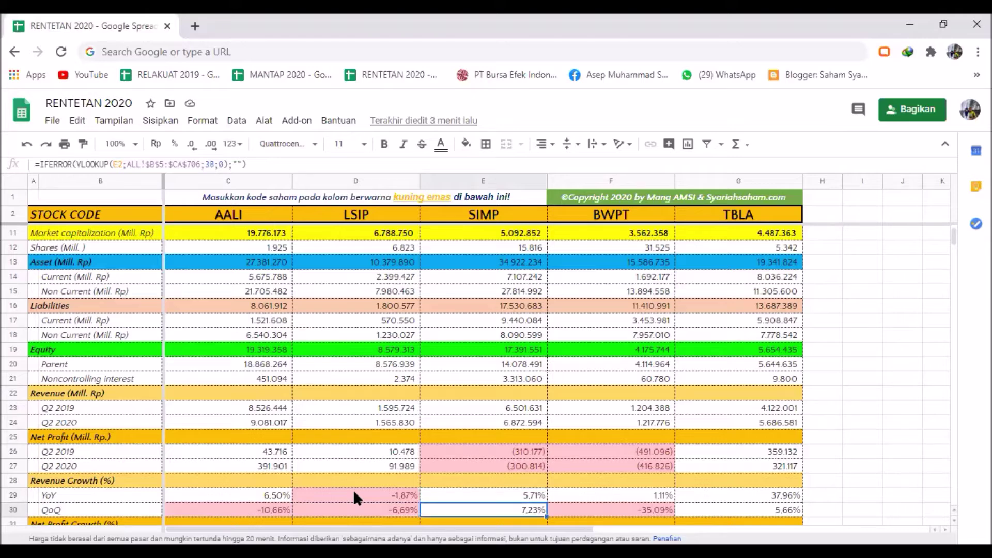
key(Right)
key(Right)
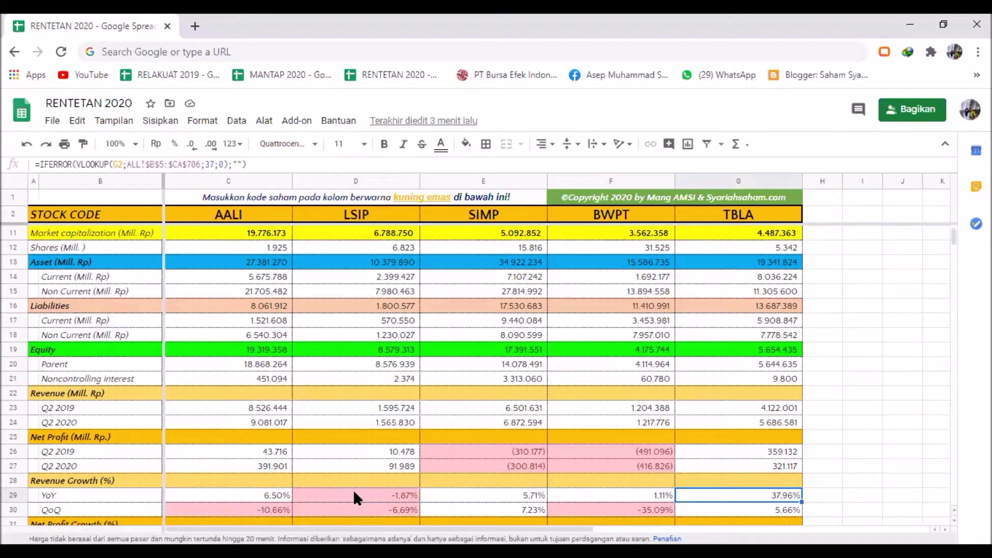
key(Down)
Step: Compare the YoY row under Net Profit Growth across all five stocks from AALI to TBLA
key(Left)
key(Down)
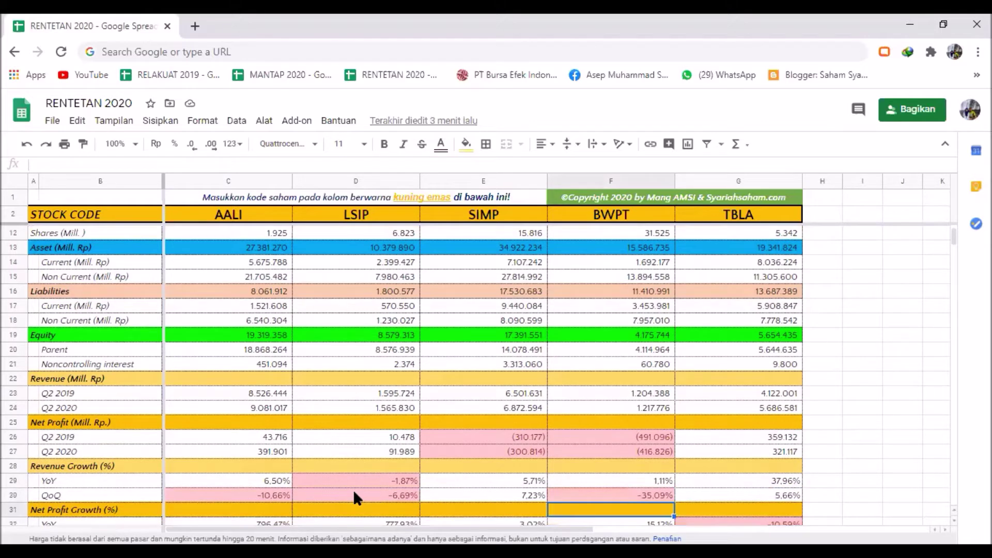
key(Left)
key(Down)
key(Left)
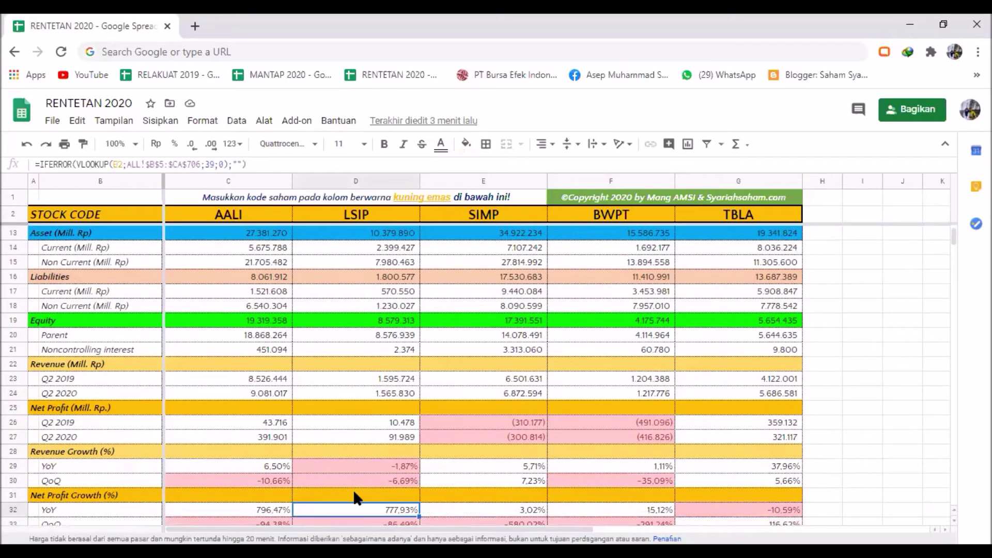
key(Left)
key(Right)
key(Right)
key(Right)
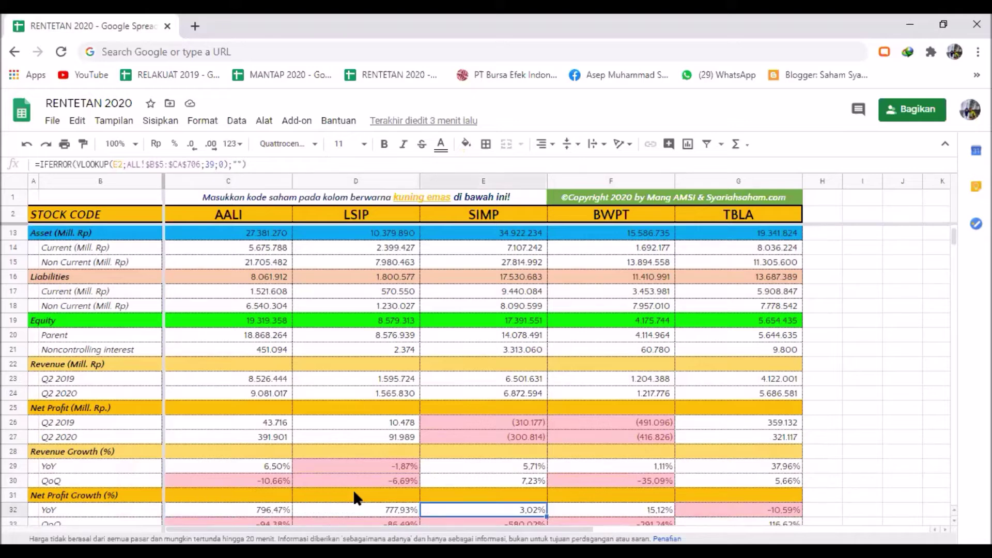
key(Left)
key(Left)
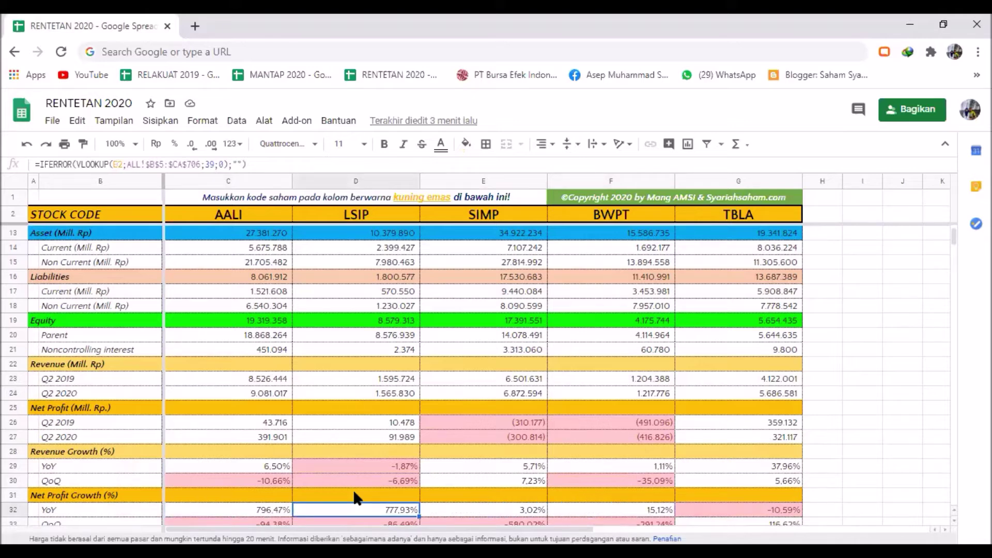
key(Right)
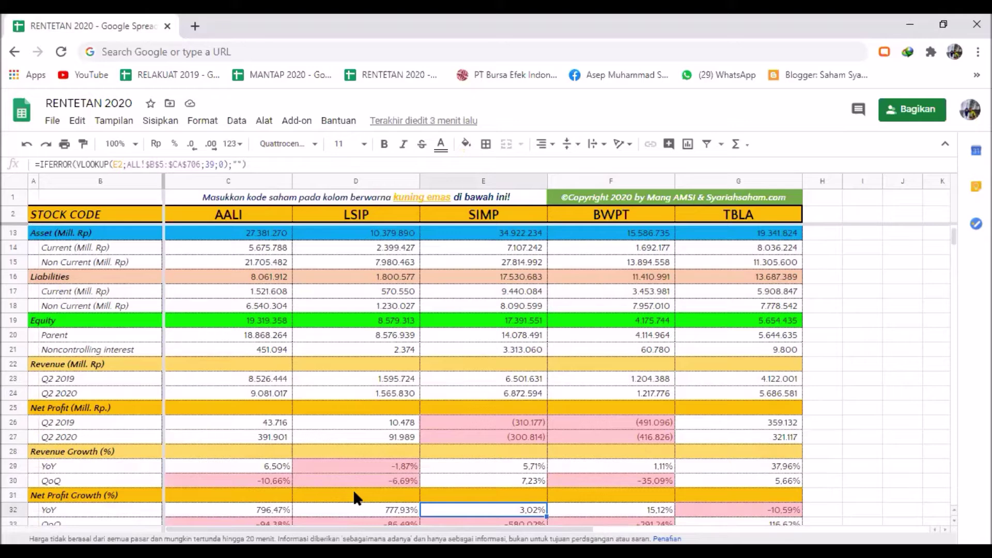
key(Right)
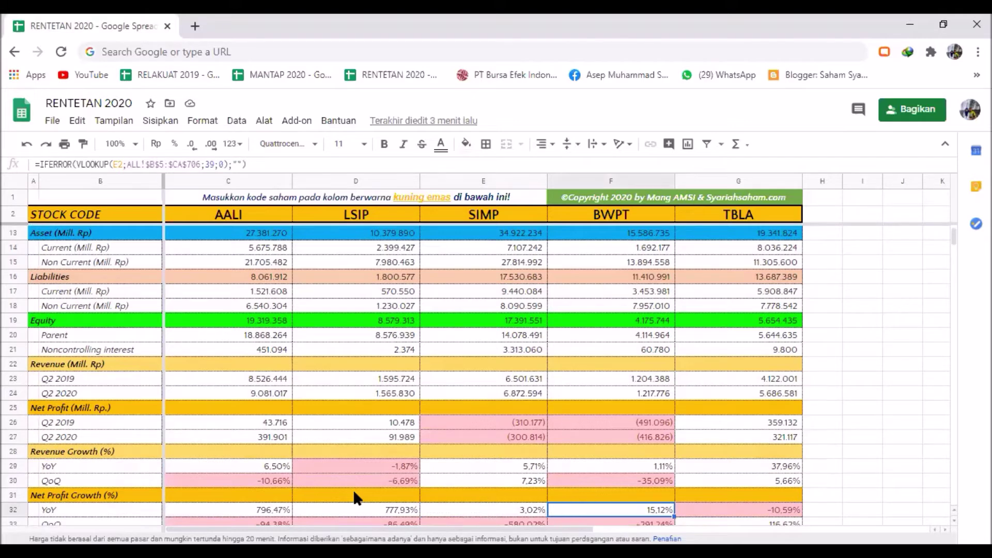
key(Right)
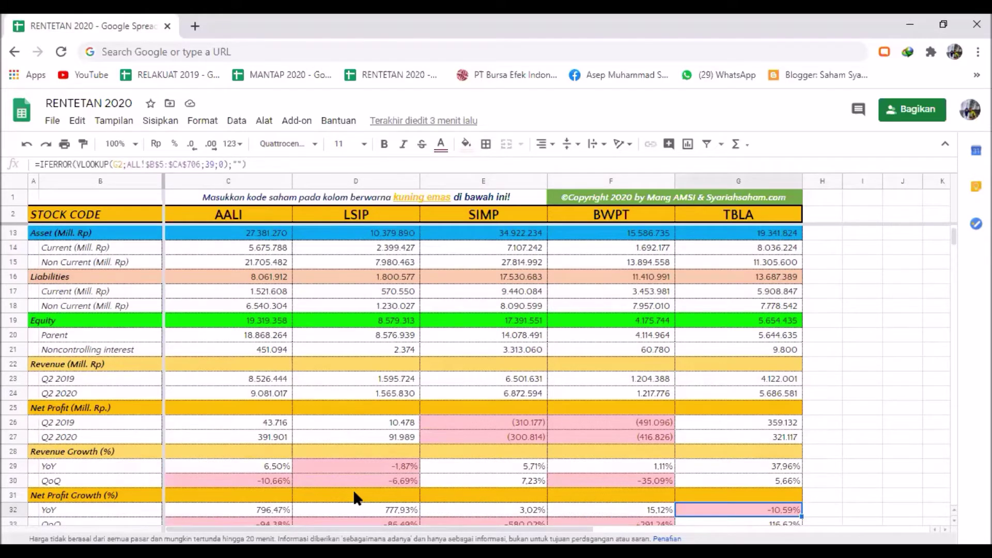
Step: Examine the QoQ row under Net Profit Growth, checking the SIMP and TBLA columns
key(Down)
key(Left)
key(Left)
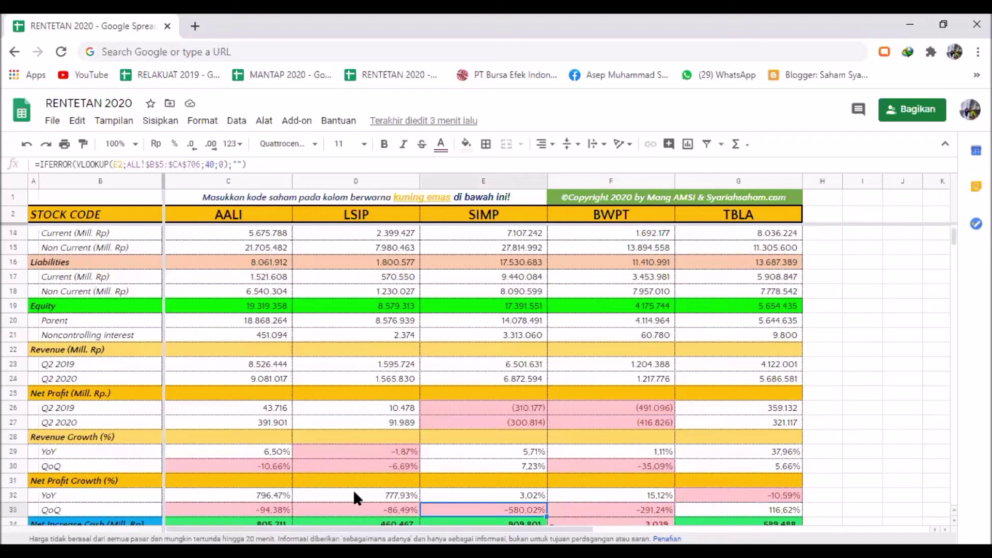
key(Right)
key(Right)
key(Down)
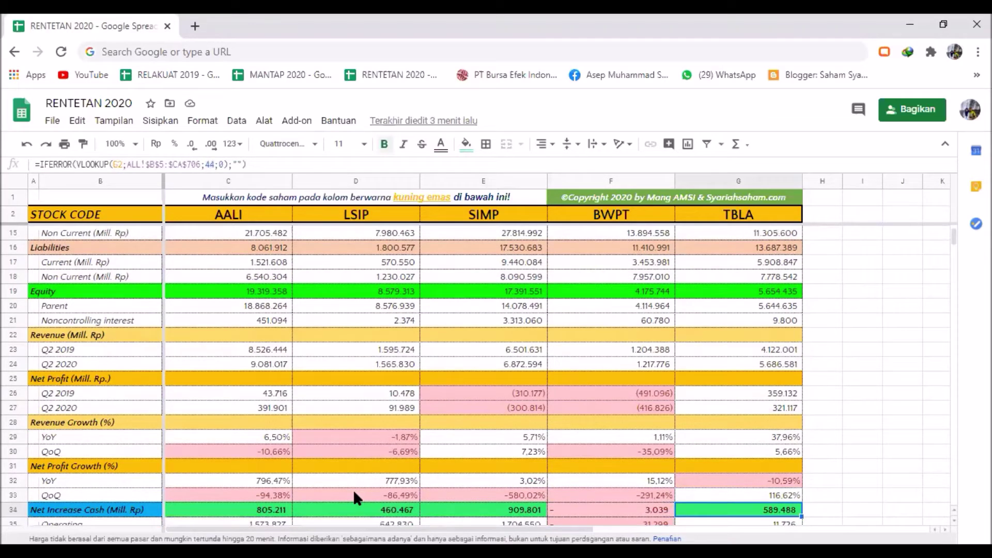
key(Up)
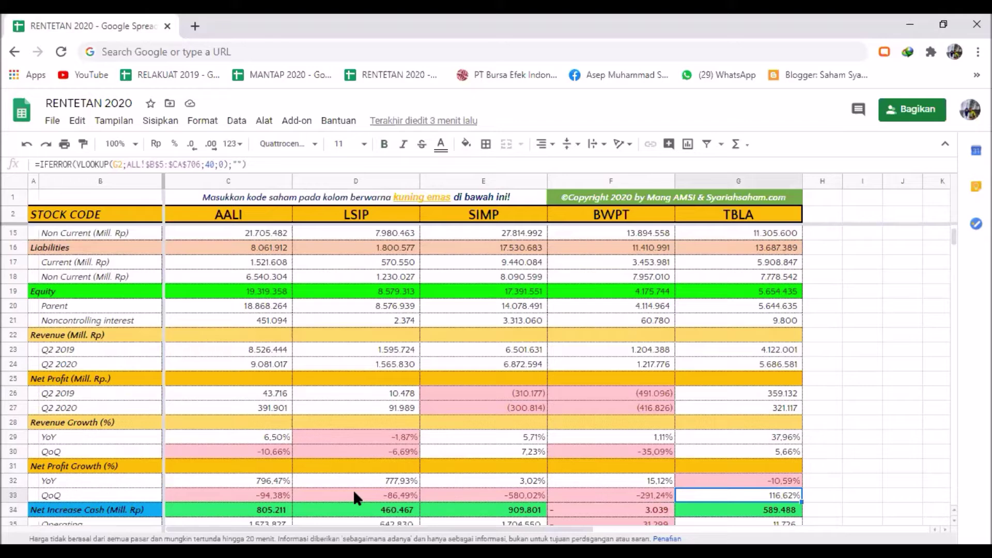
Step: Examine the Net Increase Cash row across the stocks, from AALI through BWPT
key(Down)
key(Left)
key(Left)
key(Left)
key(Left)
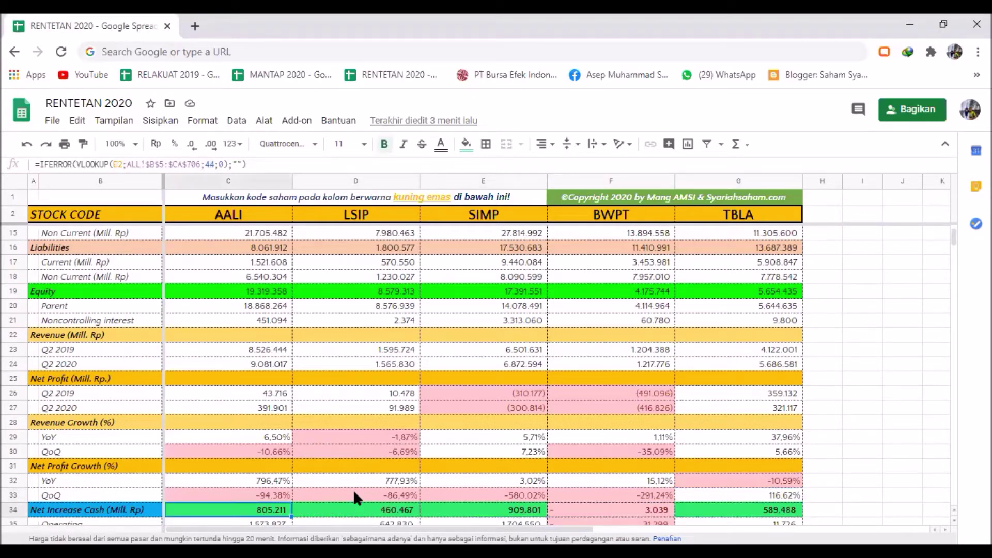
key(Down)
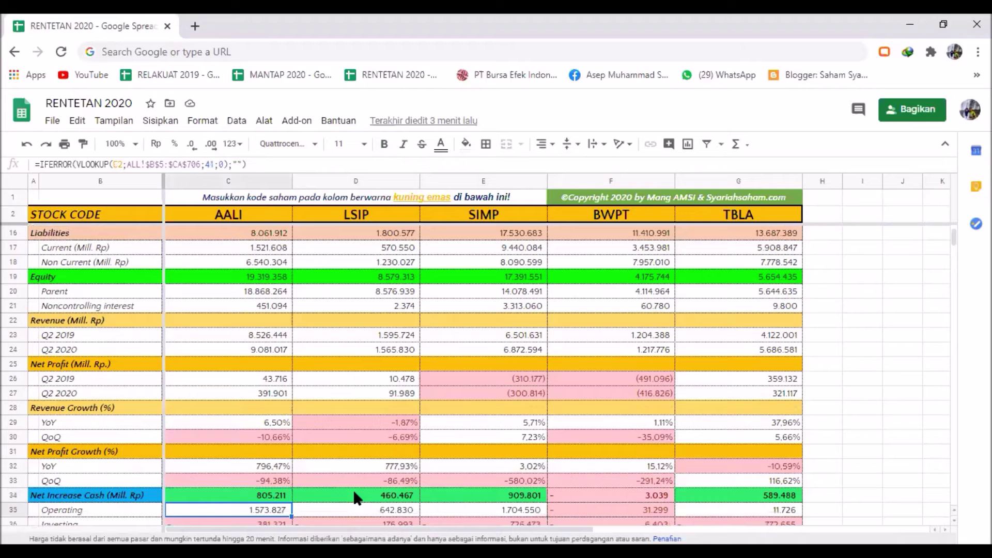
key(Up)
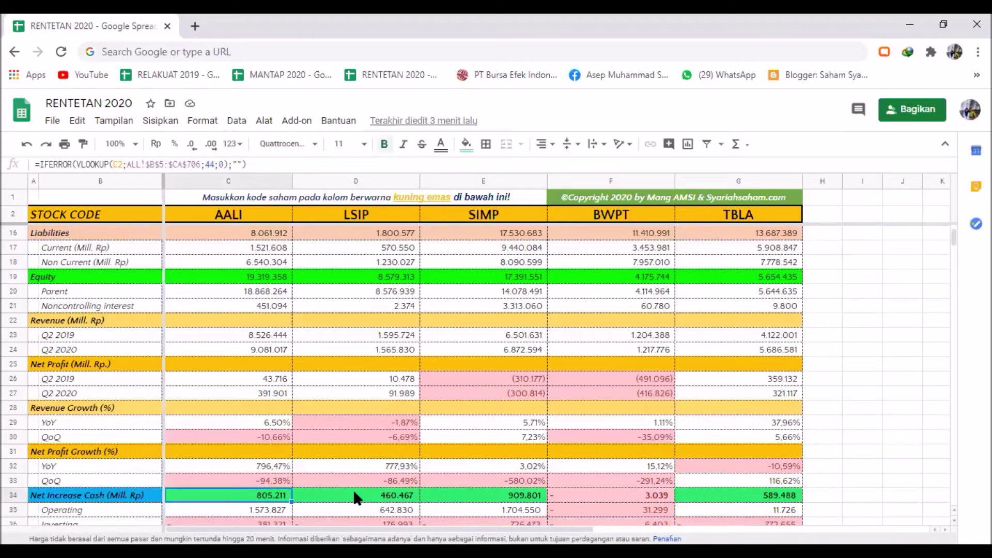
key(Right)
key(Right)
key(Right)
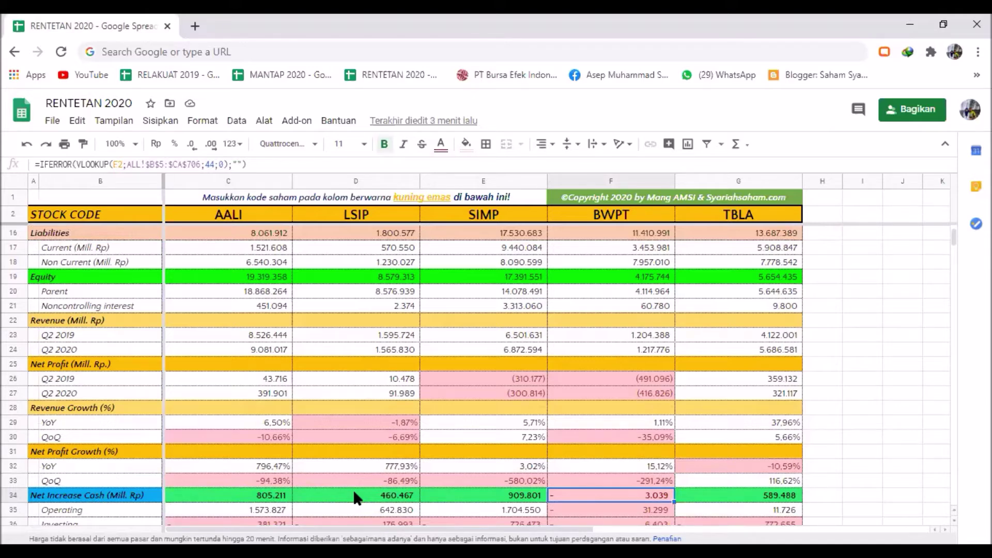
Step: Examine the Operating, Investing and Financing cash flow rows, mainly for AALI, LSIP and SIMP
key(Down)
key(Left)
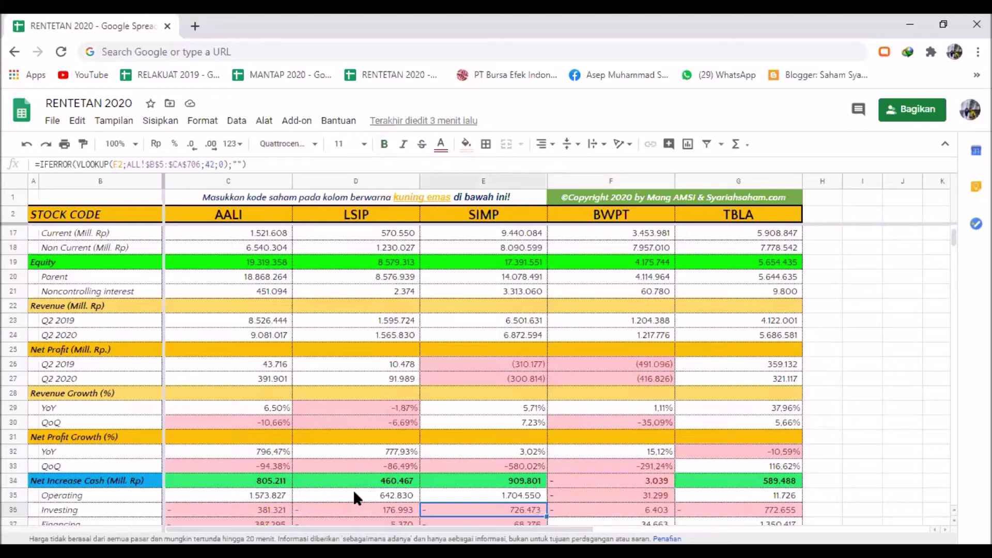
key(Left)
key(Left)
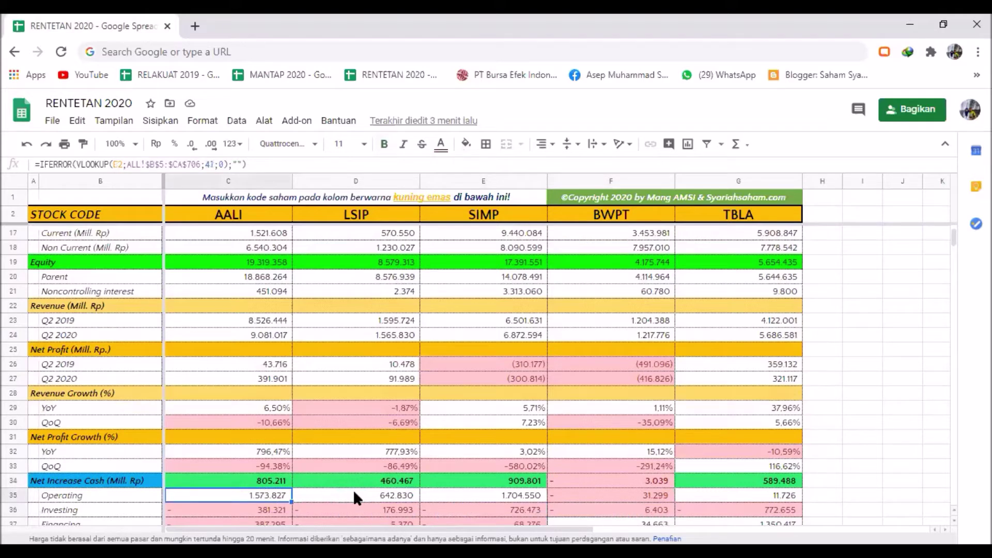
key(Right)
key(Down)
key(Down)
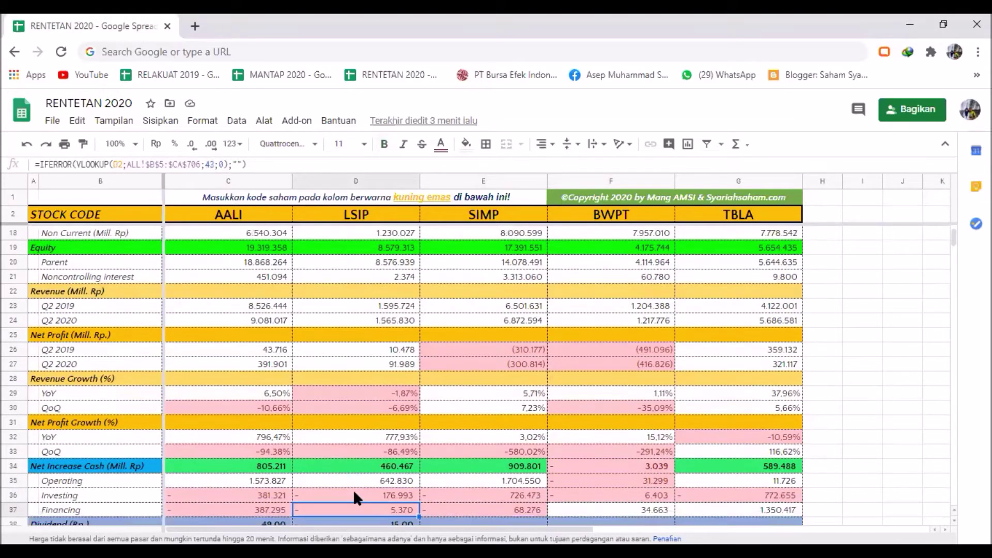
key(Up)
key(Down)
key(Up)
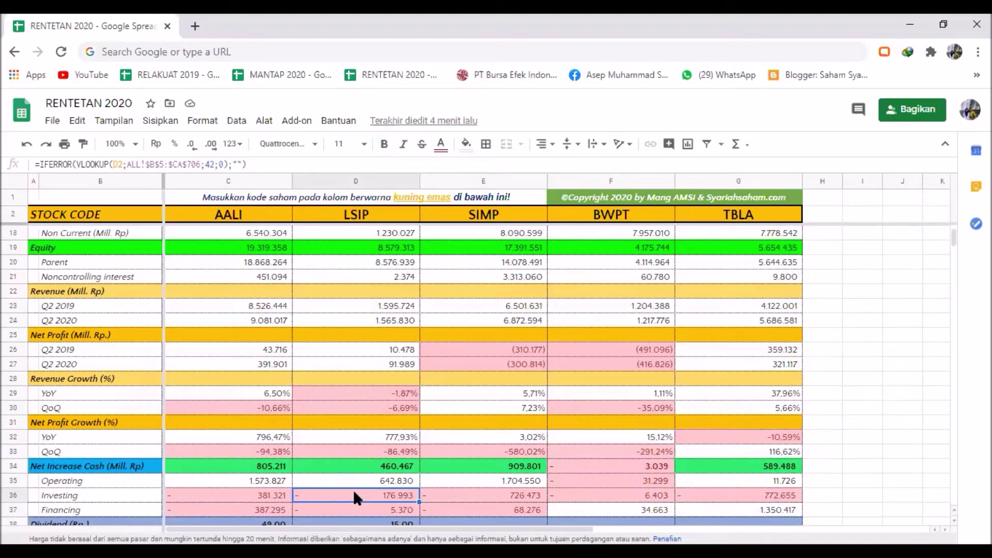
key(Right)
key(Down)
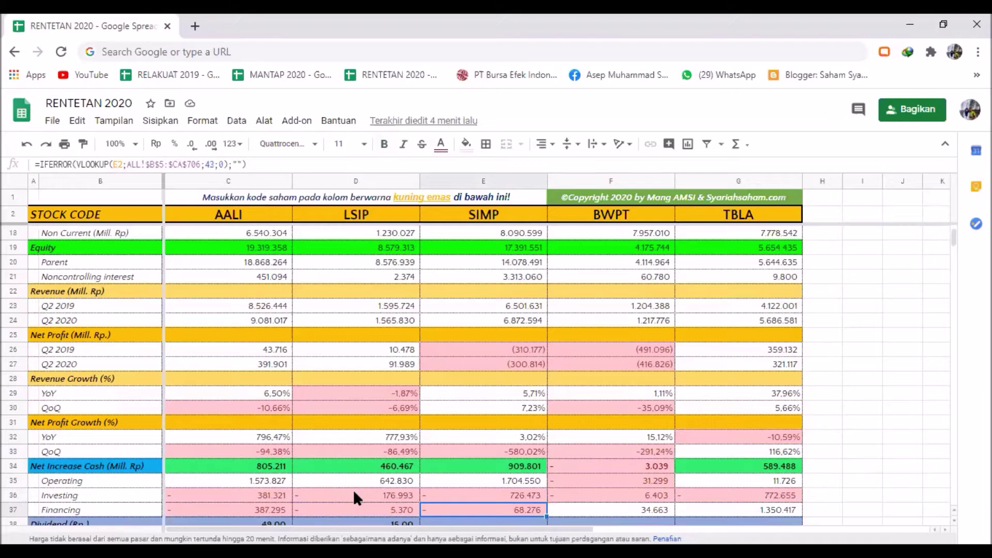
Step: Examine the Dividend and Div. Yield rows for SIMP and LSIP
key(Down)
key(Down)
key(Down)
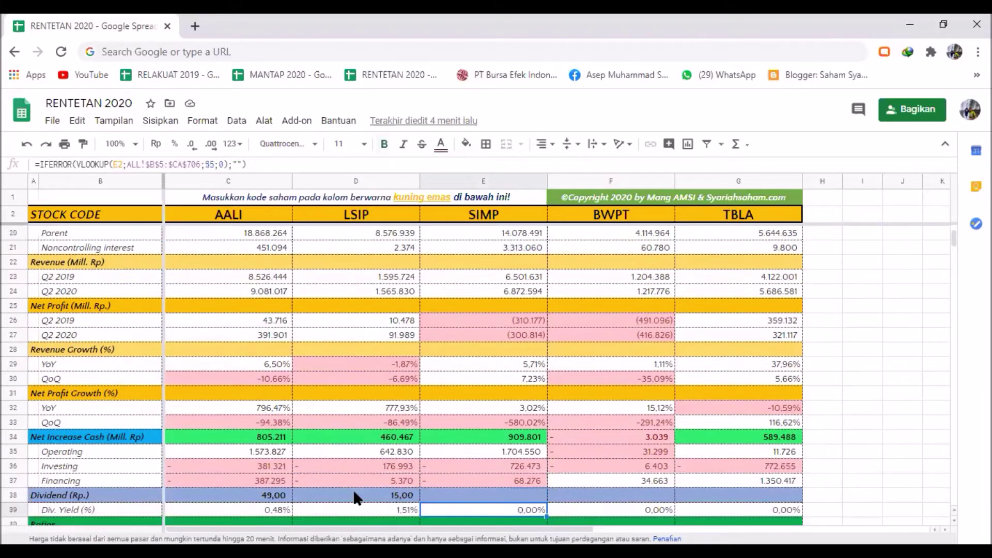
key(Up)
key(Up)
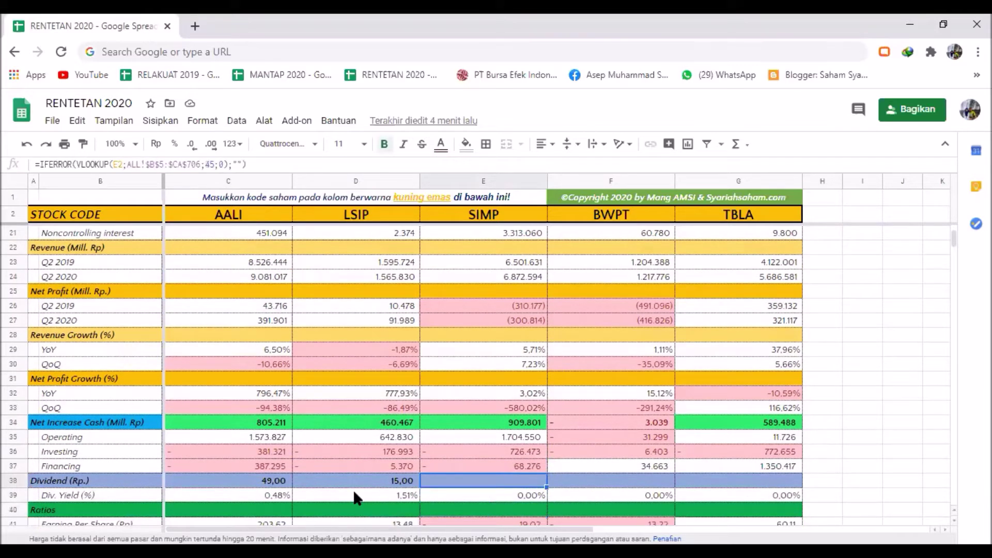
click(355, 496)
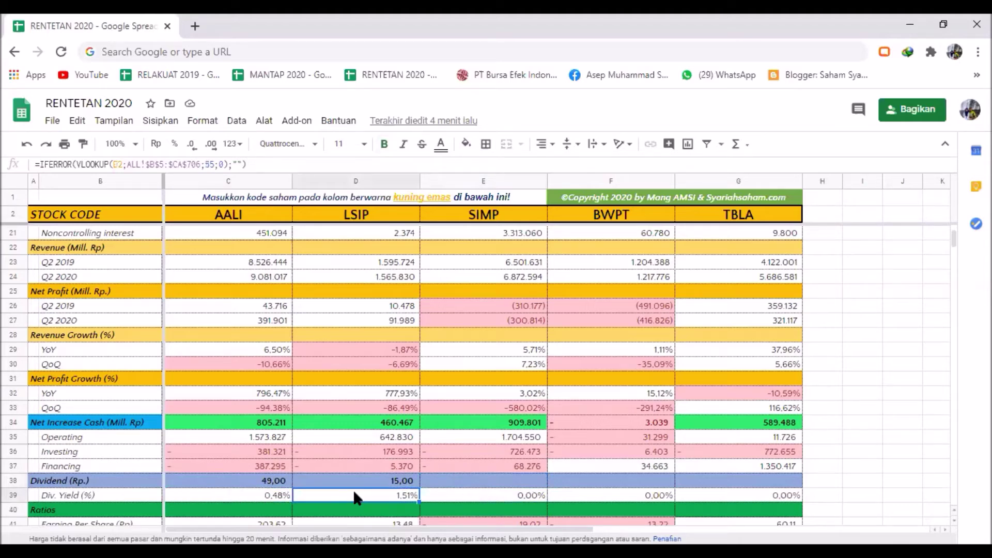
Step: Examine the Earning Per Share and Book Value rows under Ratios for AALI
key(Left)
key(Down)
key(Down)
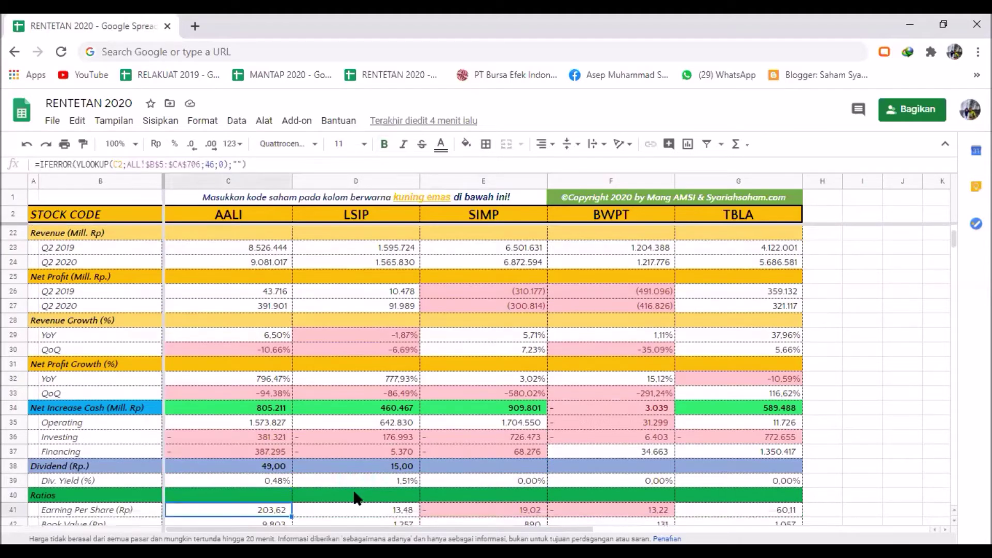
key(Down)
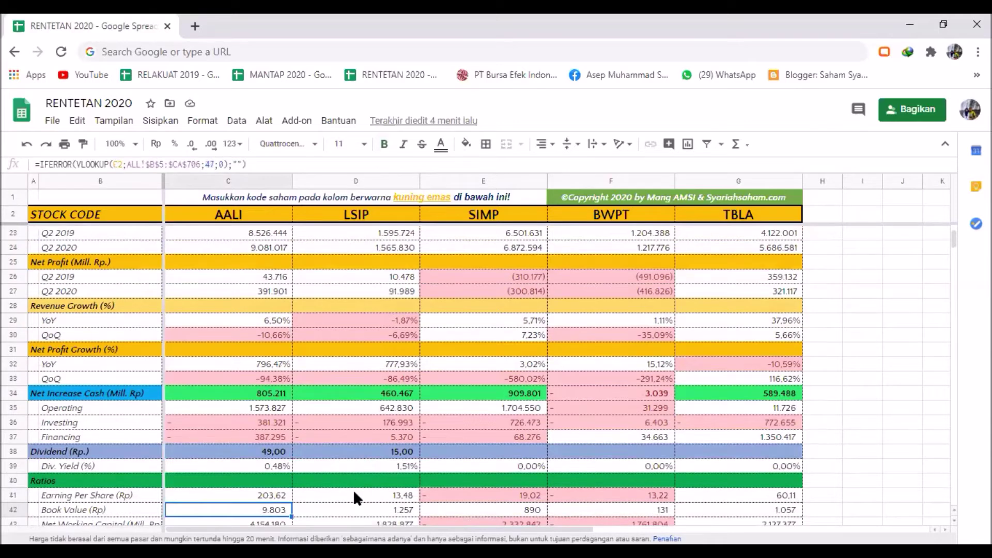
key(Up)
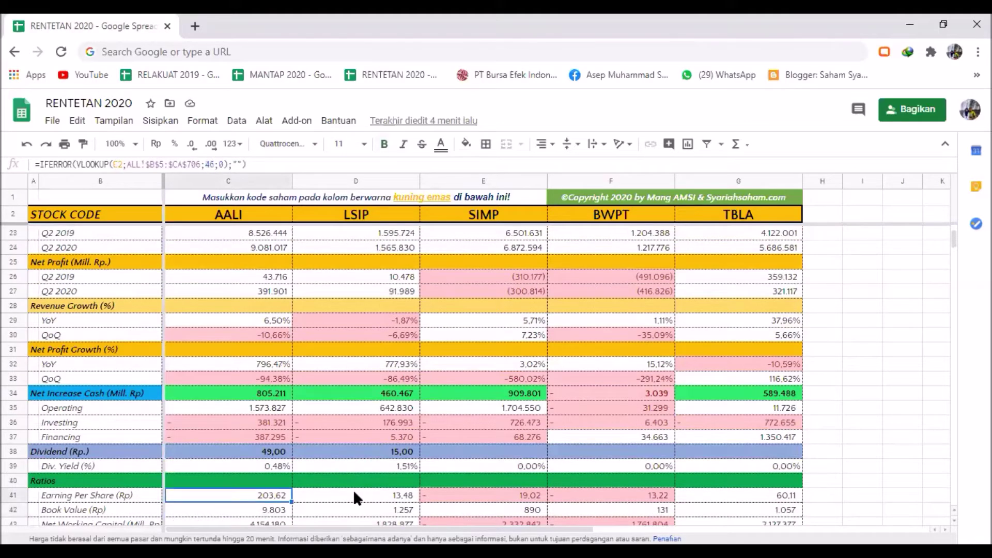
Step: Examine the Earning Per Share row from LSIP through BWPT
key(Right)
key(Right)
key(Right)
Step: Examine the Book Value row across all five stocks, from AALI through TBLA
key(Down)
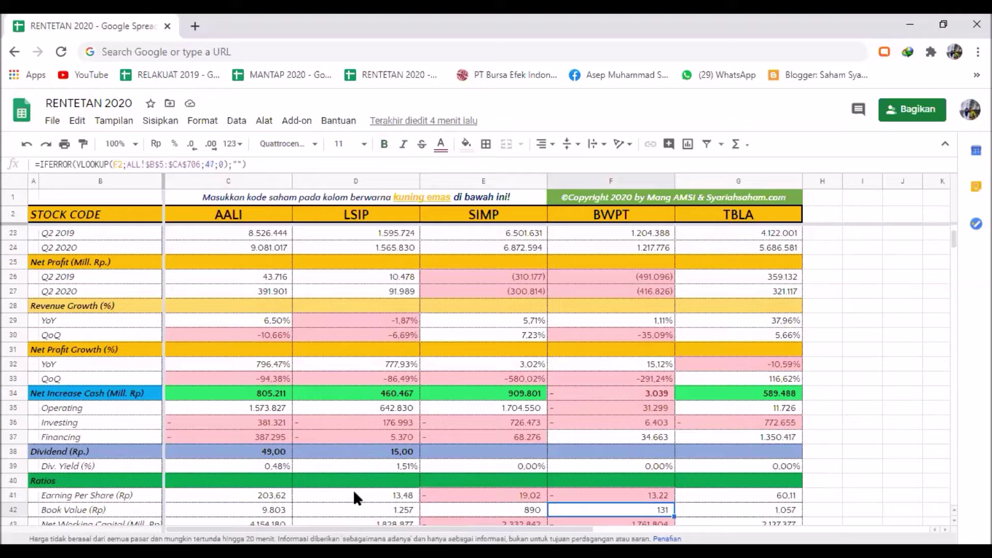
key(Left)
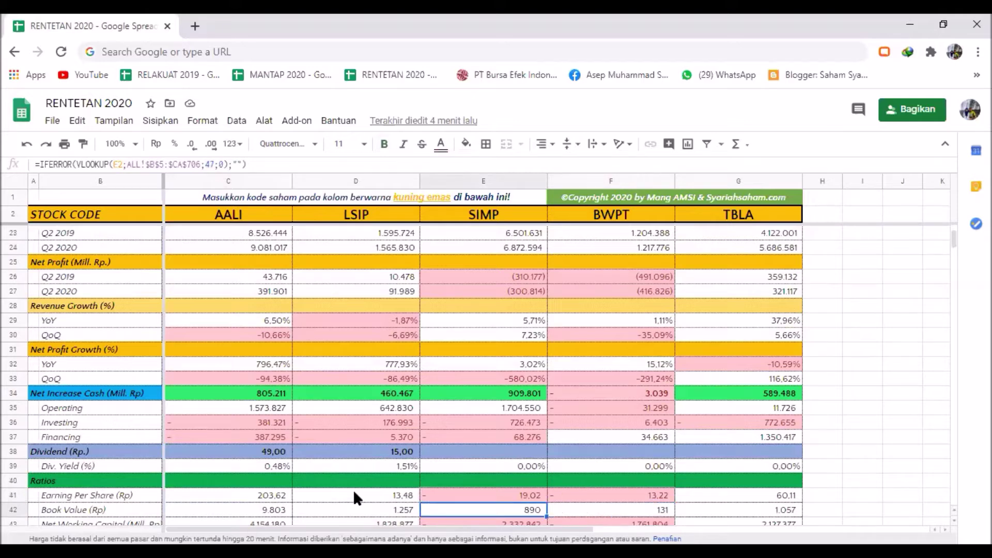
key(Left)
key(Left)
key(Left)
key(Right)
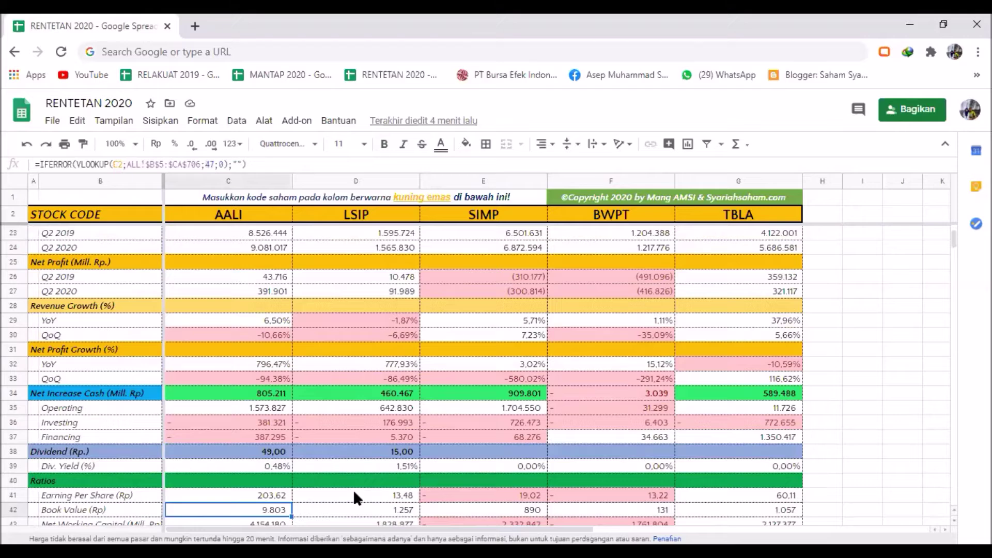
key(Right)
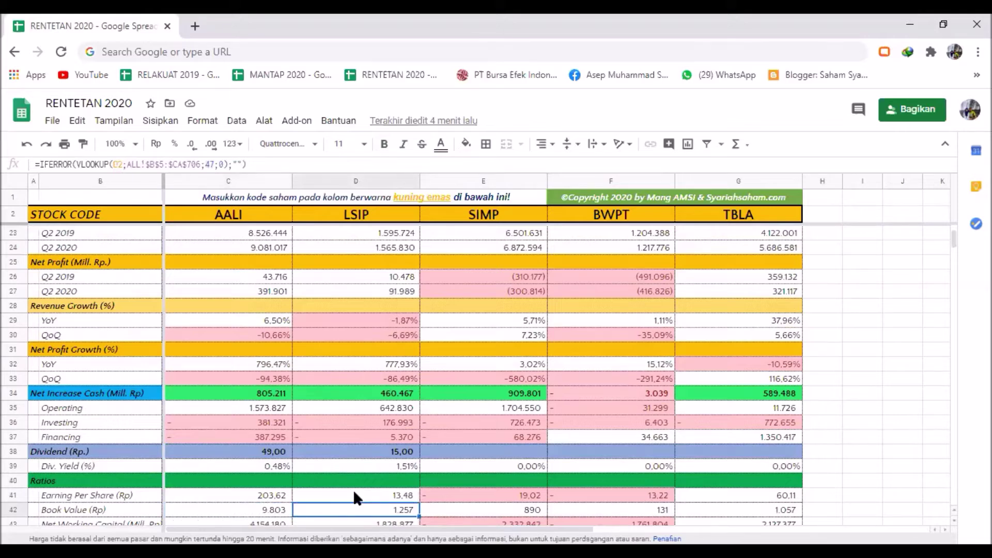
key(Right)
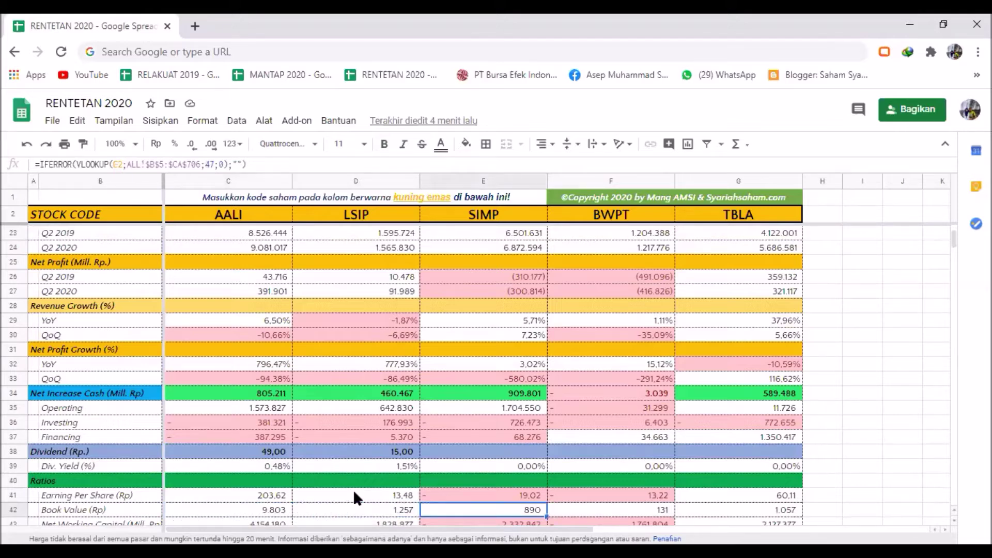
key(Right)
key(Right)
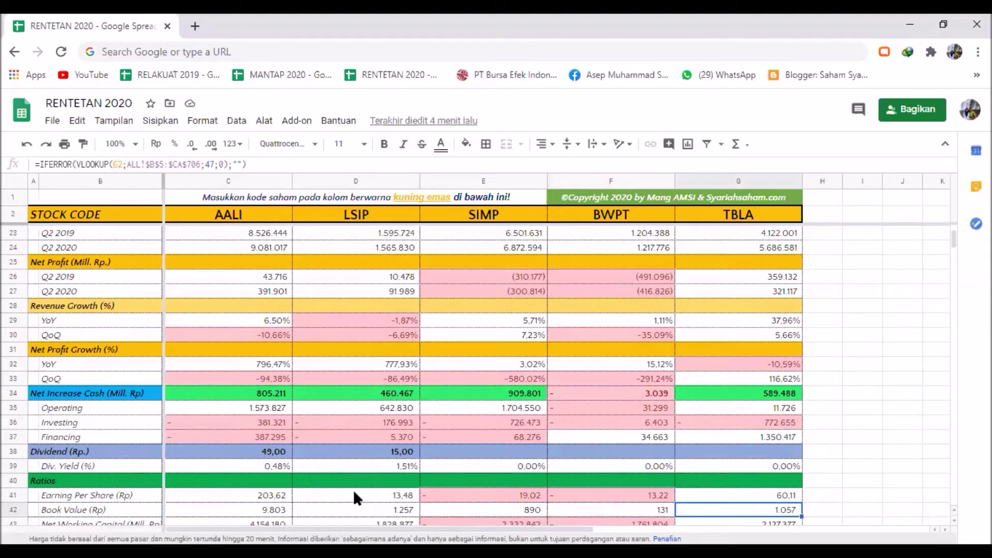
Step: Examine the Net Working Capital row for AALI and LSIP
key(Return)
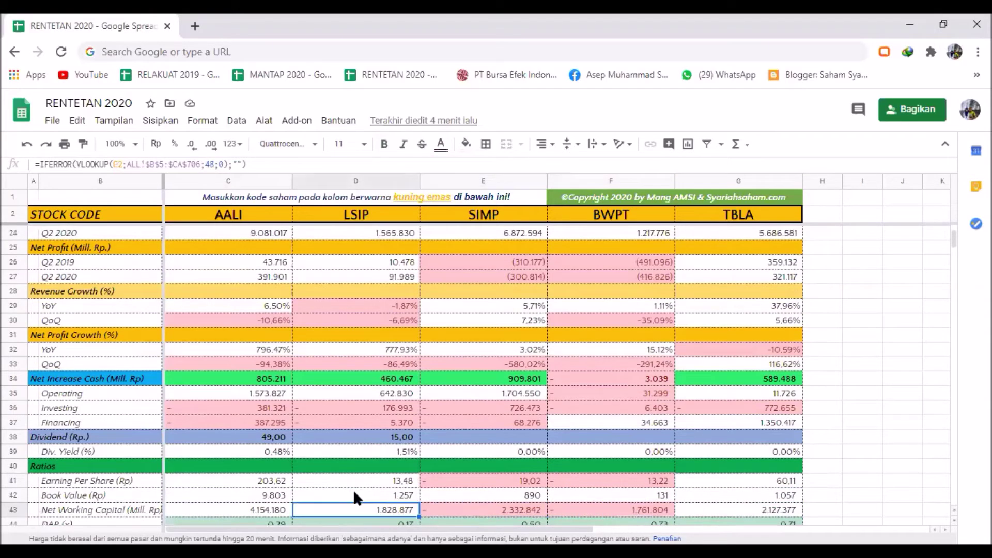
key(Left)
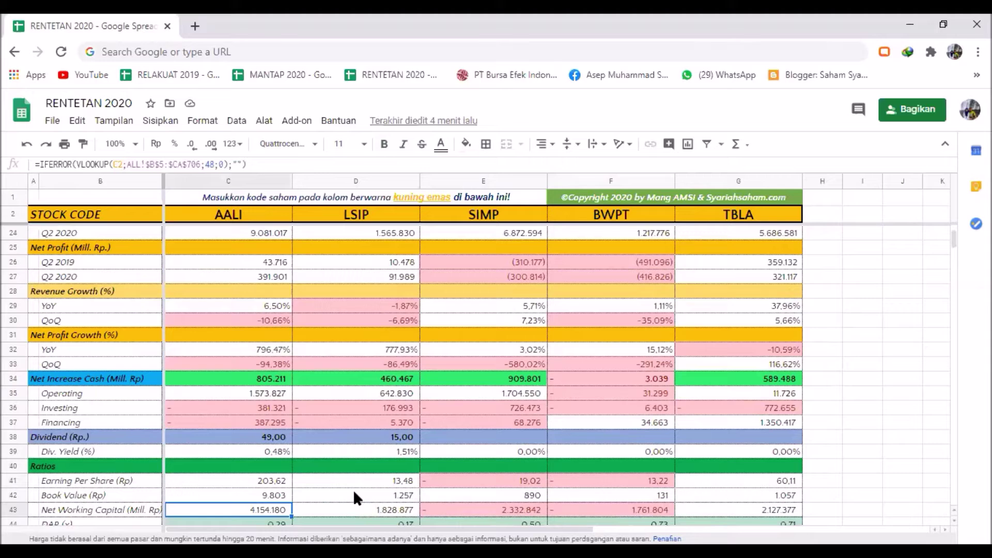
key(Right)
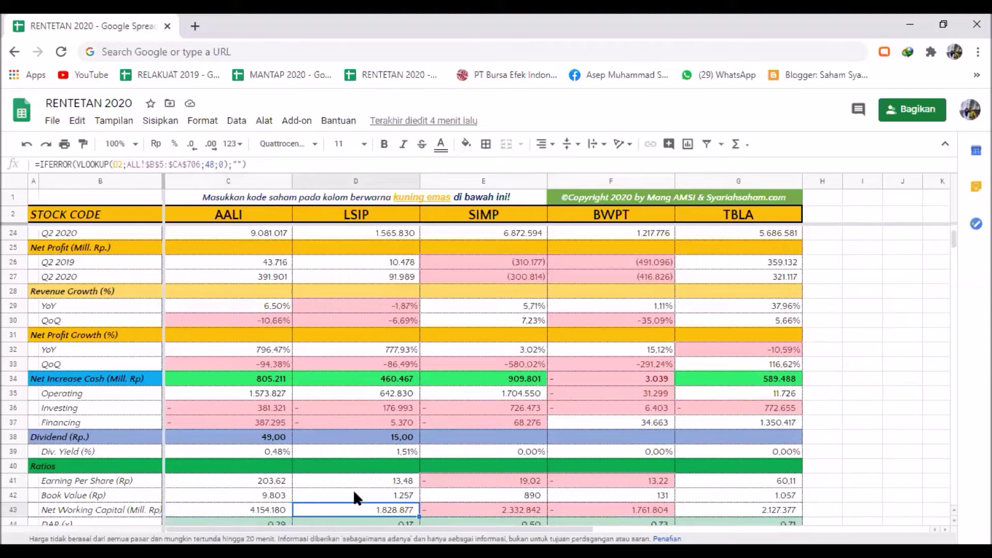
key(Left)
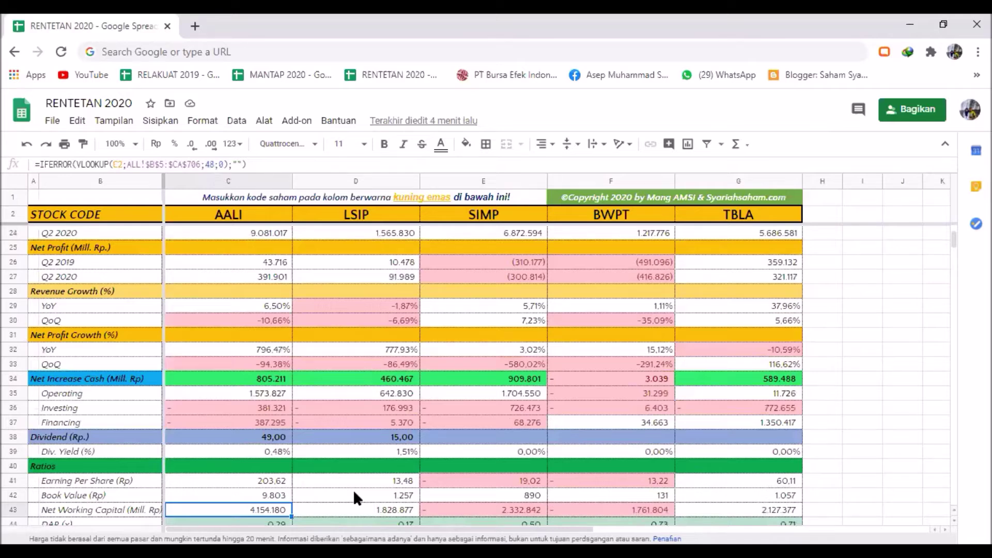
Step: Examine the DAR, DER, CR and TATO ratios for AALI
key(Down)
key(Down)
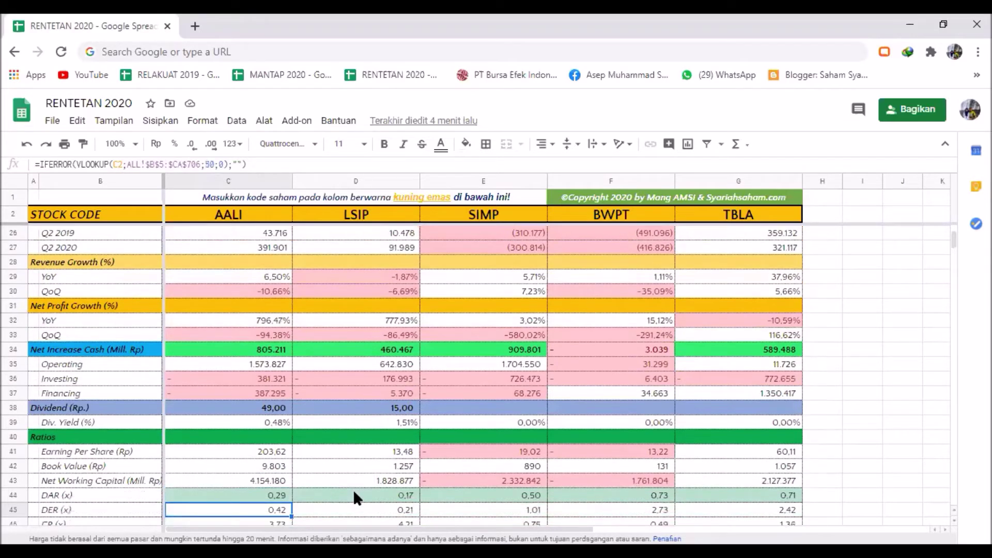
key(Down)
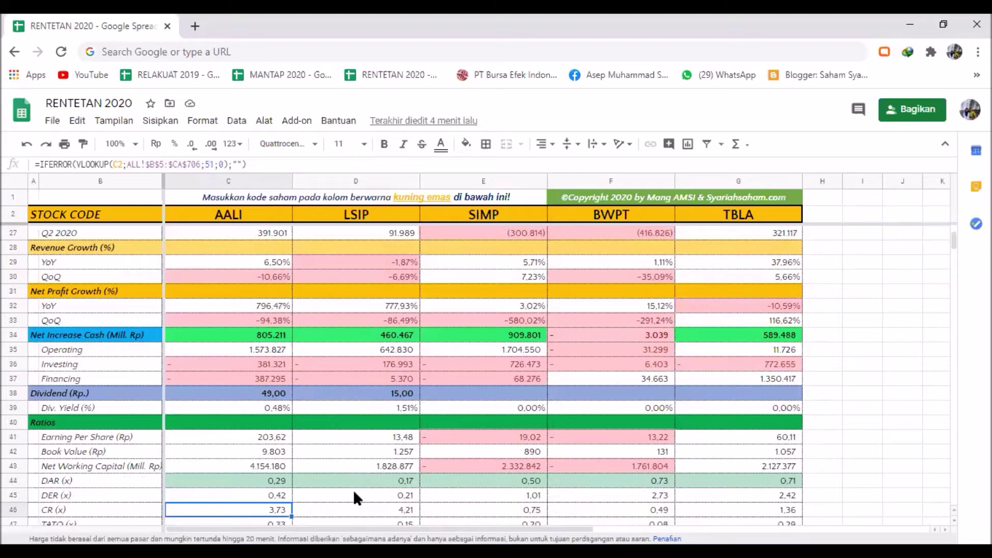
key(Down)
key(Up)
key(Down)
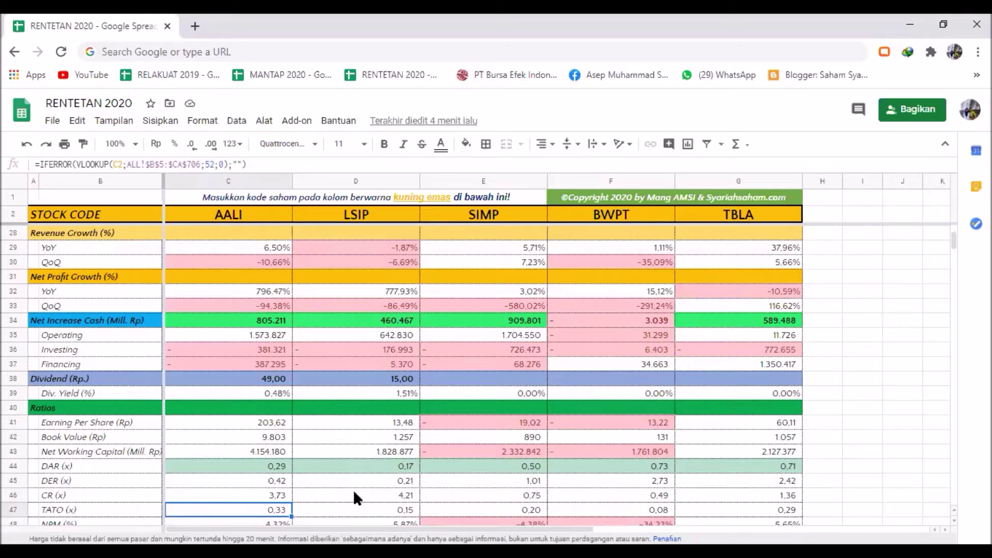
Step: Compare the NPM row across the stocks, from AALI through BWPT
key(Down)
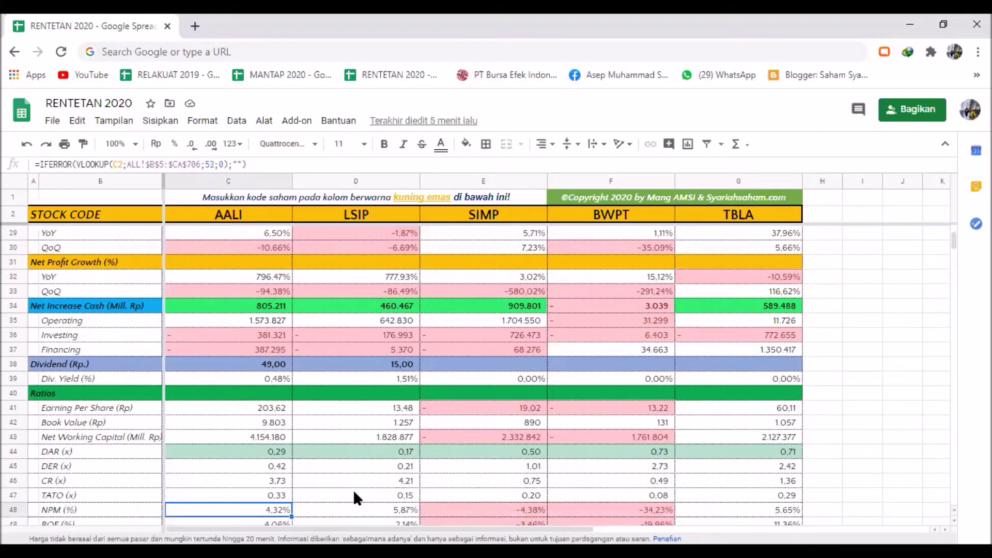
key(Down)
key(Up)
key(Right)
key(Right)
key(Right)
key(Right)
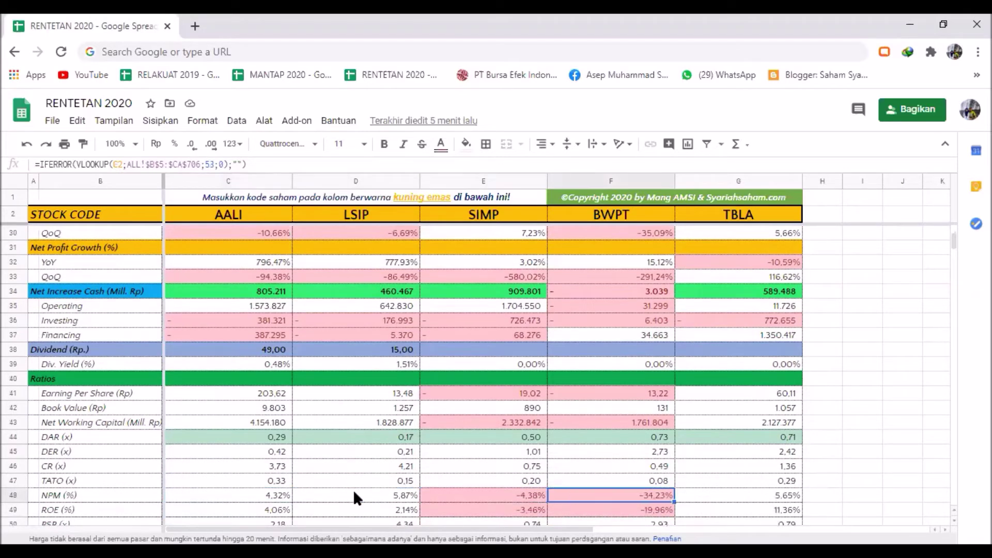
key(Left)
key(Left)
key(Left)
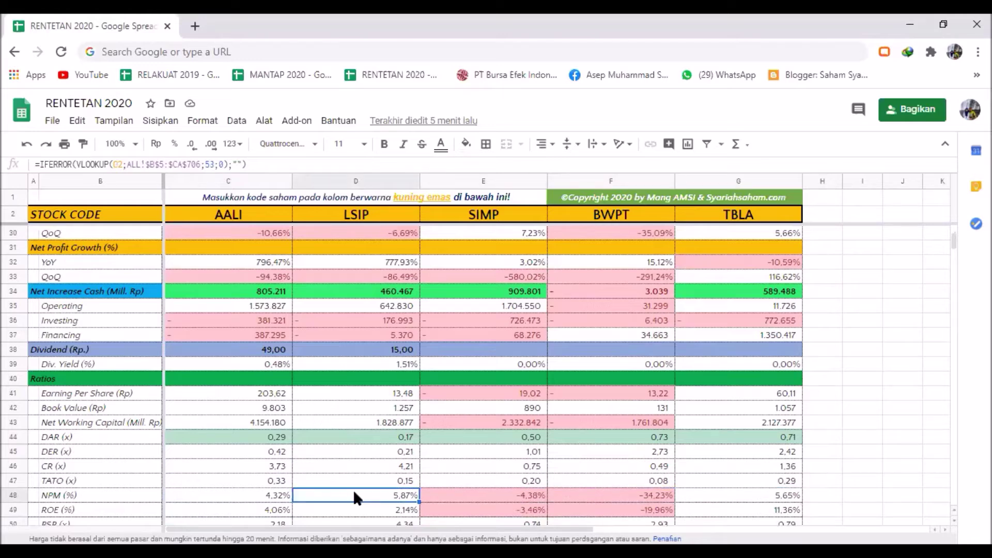
Step: Examine the ROE row across the stocks, from AALI through TBLA
key(Down)
key(Left)
key(Right)
key(Right)
key(Right)
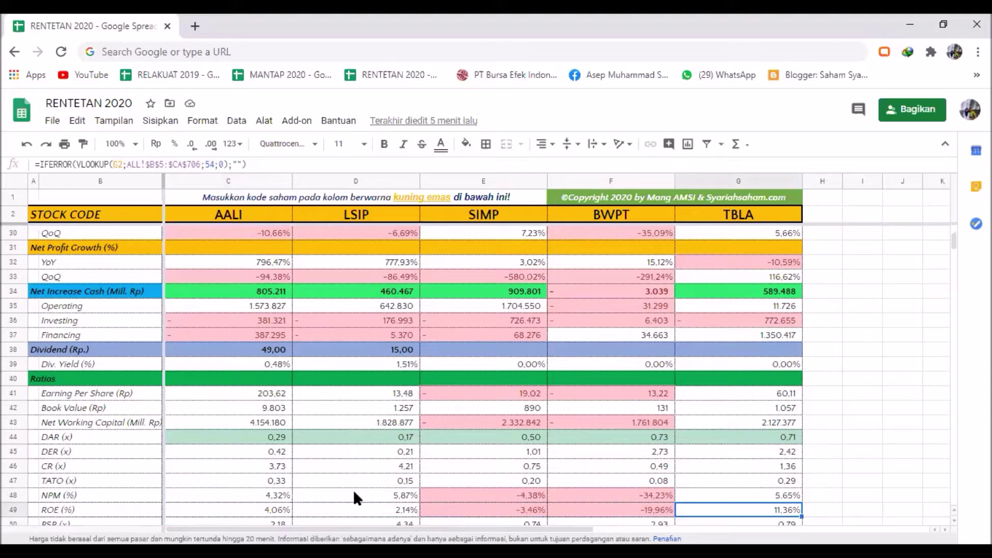
Step: Examine the PSR row across the stocks, from TBLA back to LSIP
key(Down)
key(Left)
key(Left)
key(Left)
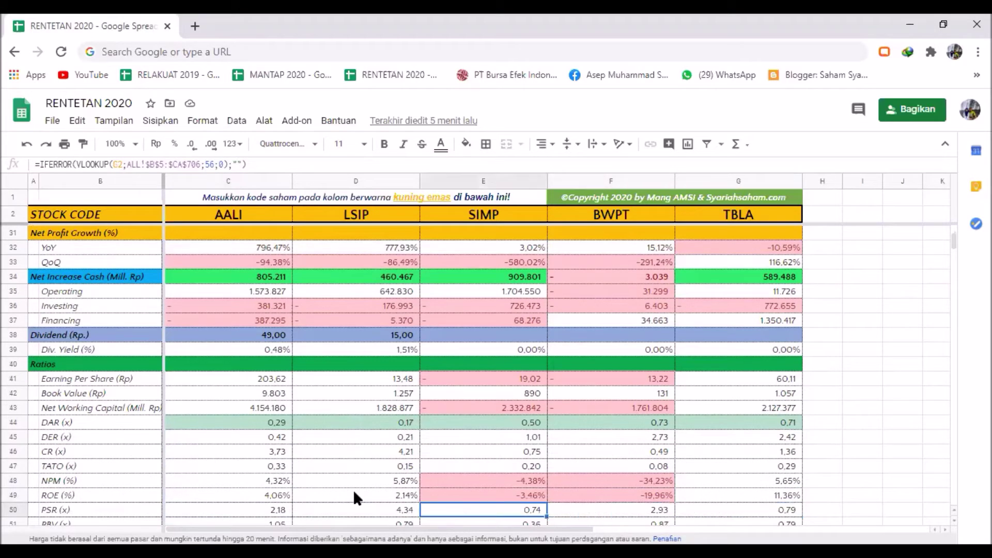
key(Down)
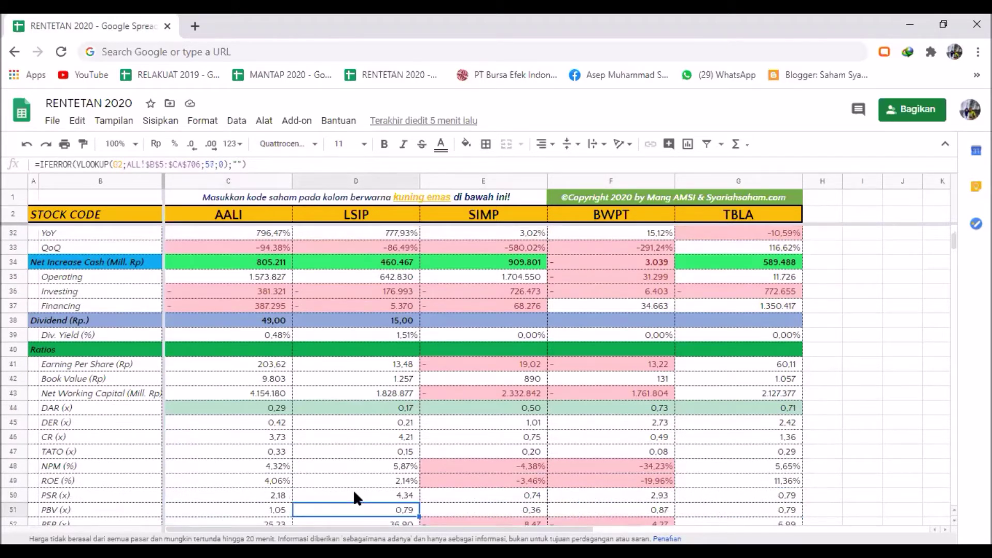
key(Up)
Step: Examine the PBV row across all stocks, comparing AALI and LSIP with the others
key(Down)
key(Left)
key(Right)
key(Left)
key(Right)
key(Right)
key(Right)
key(Right)
key(Left)
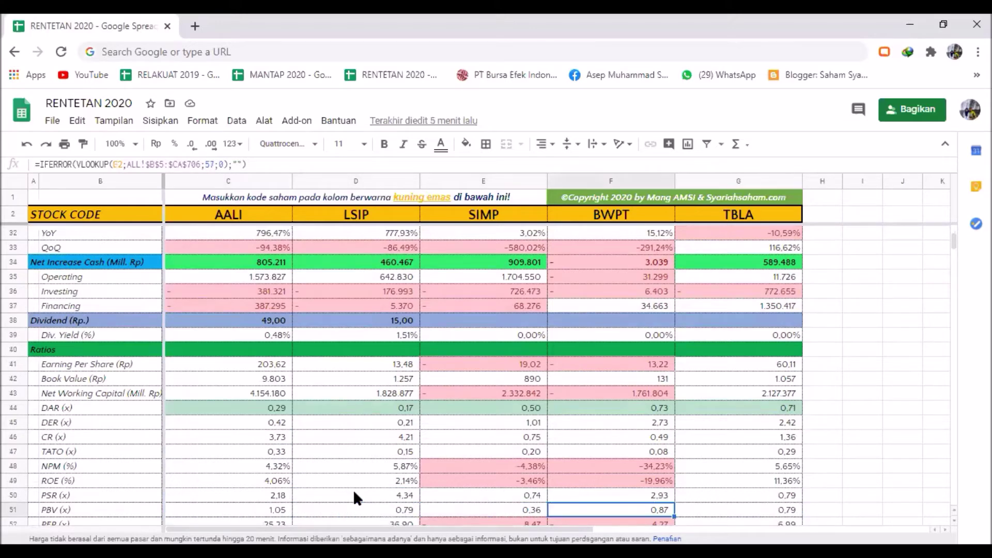
key(Left)
Step: Examine the PER row across the stocks, from AALI through TBLA
key(Down)
key(Left)
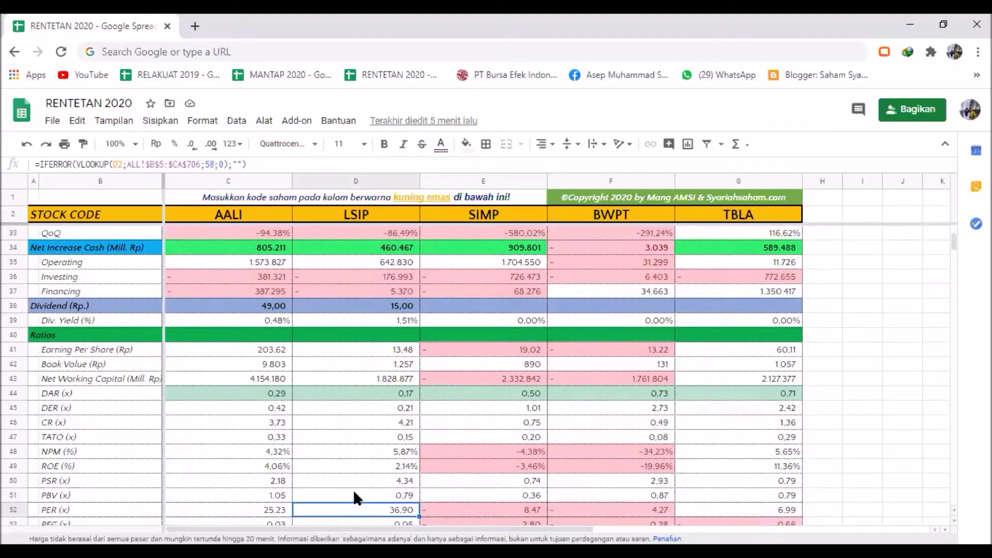
key(Left)
key(Right)
key(Right)
key(Right)
key(Right)
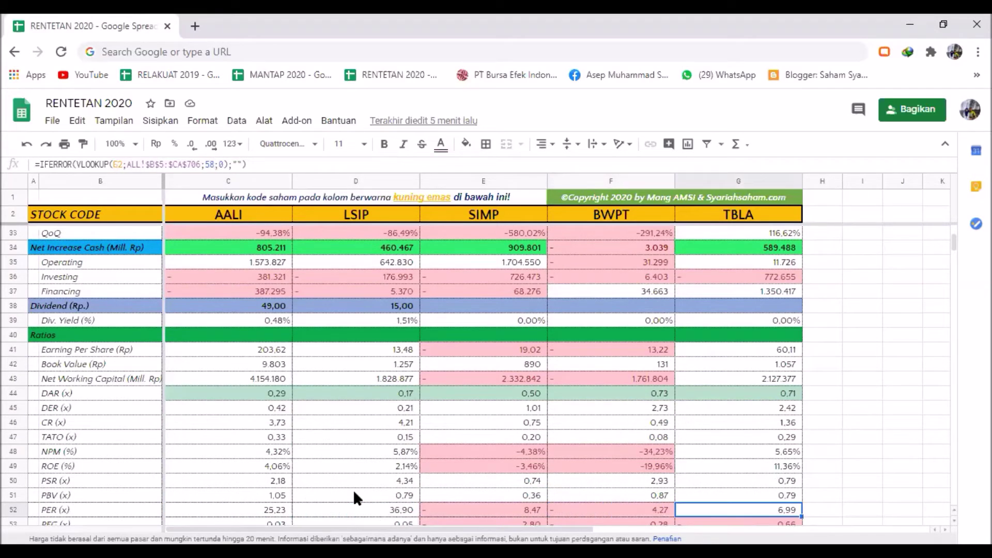
Step: Examine the PEG row from TBLA back to LSIP
key(Down)
key(Left)
key(Left)
key(Left)
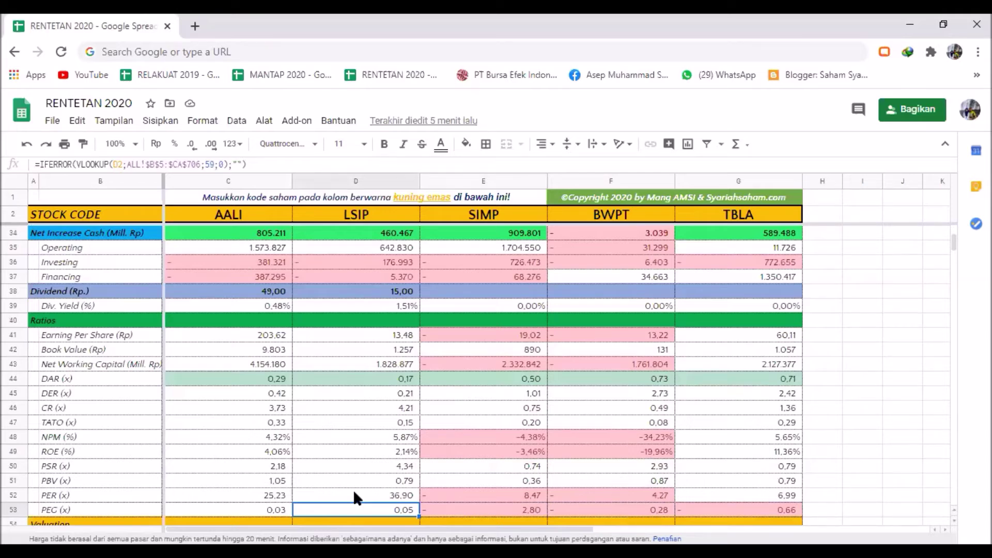
Step: Review LSIP's Fair Value under Valuation together with its PER and PEG ratios
key(Down)
key(Down)
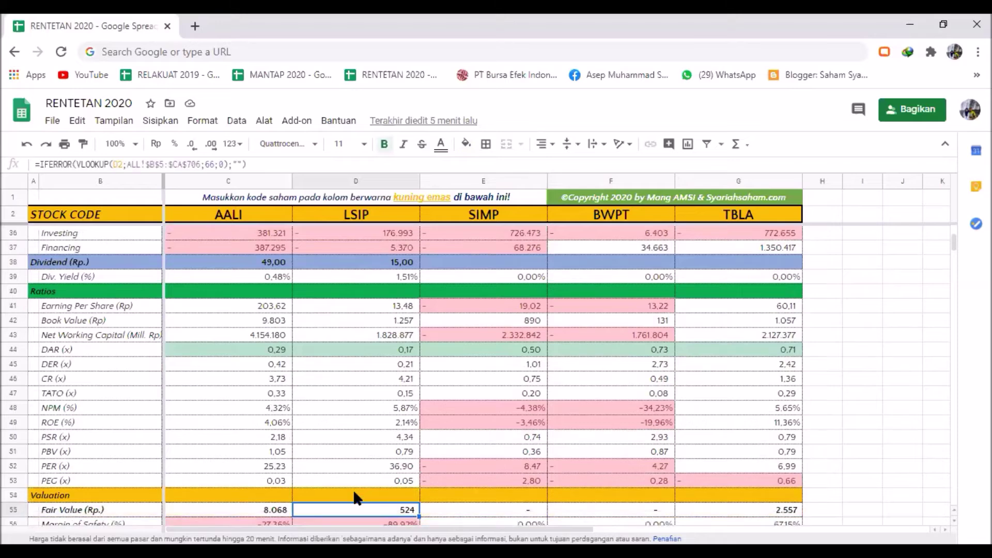
scroll(352, 488, down, 1)
key(Up)
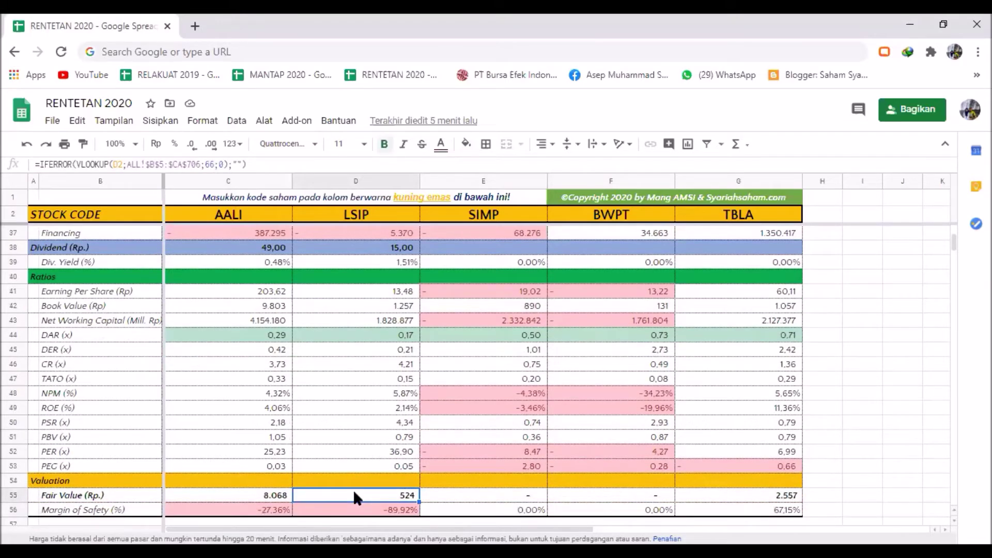
key(Up)
key(Up)
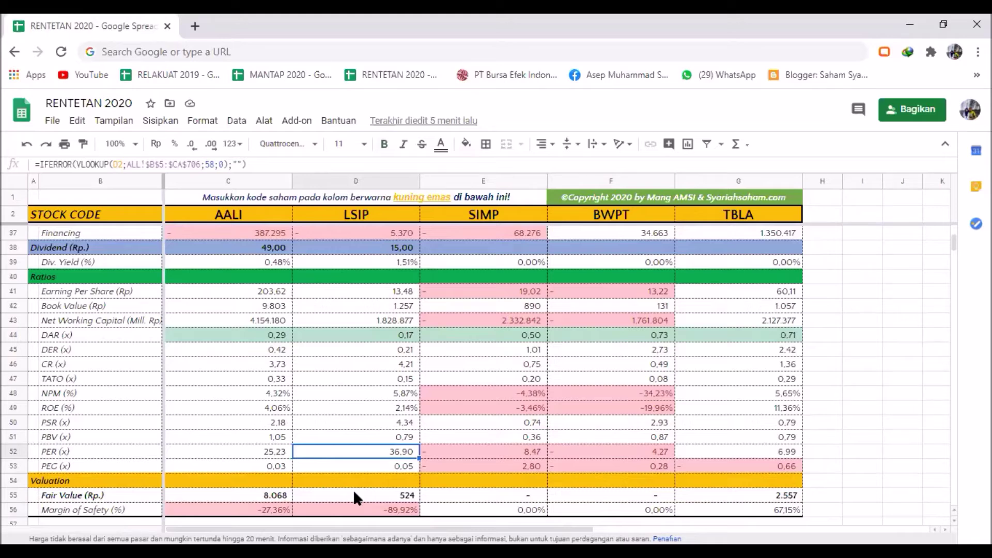
key(Down)
key(Down)
key(Down)
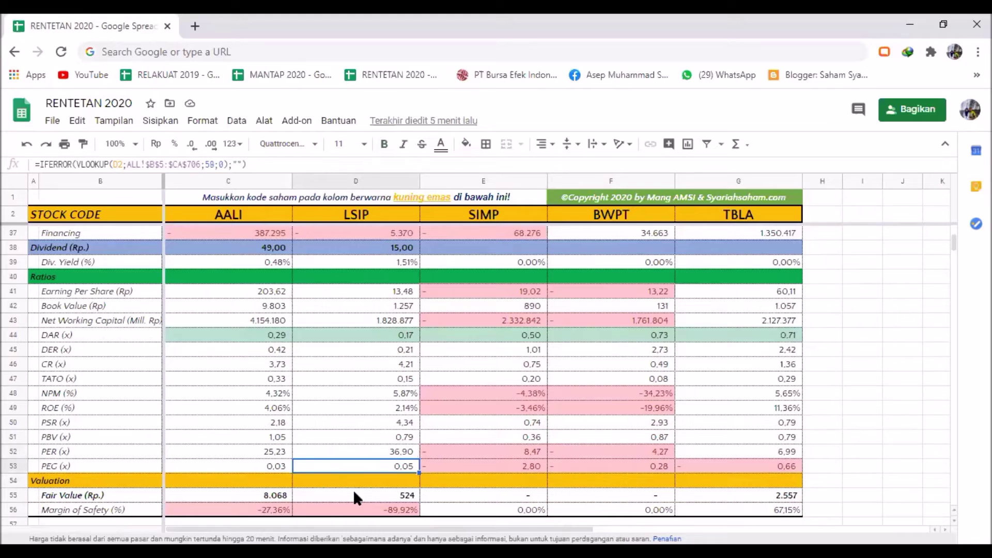
Step: Examine the Fair Value row across the stocks, focusing on AALI, LSIP and SIMP
key(Right)
key(Right)
key(Right)
key(Left)
key(Left)
key(Left)
key(Left)
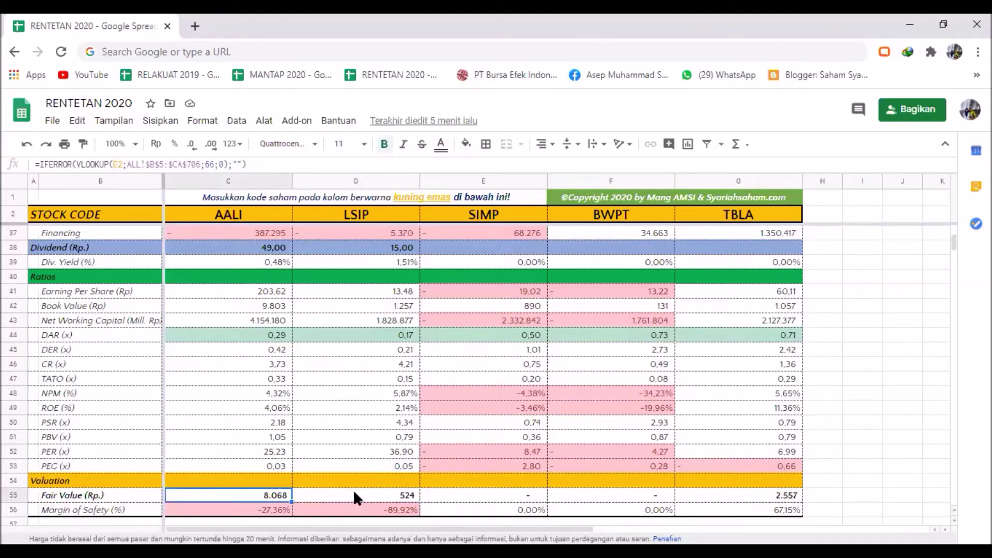
key(Right)
key(Right)
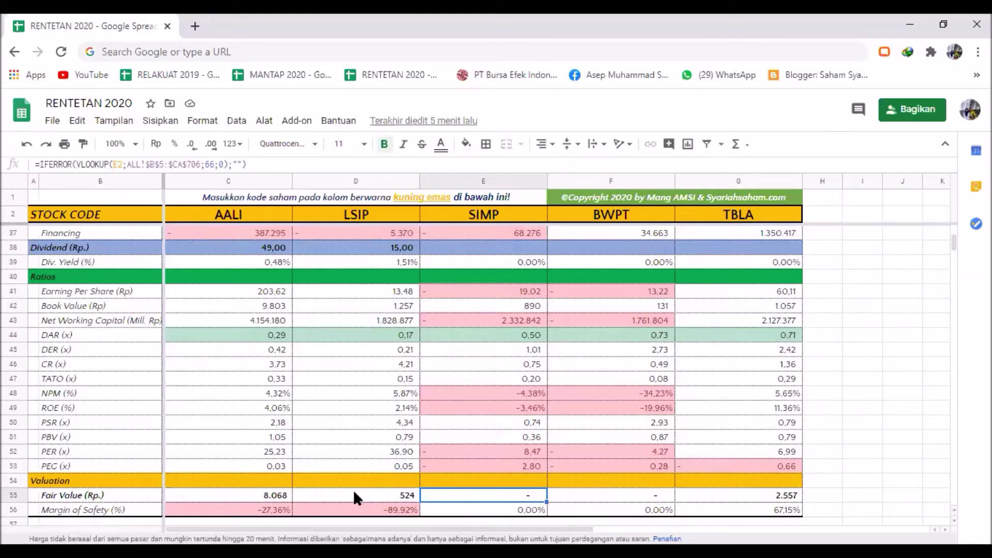
key(Left)
key(Left)
Step: Examine the Margin of Safety row from AALI through TBLA, along with TBLA's Fair Value
key(Down)
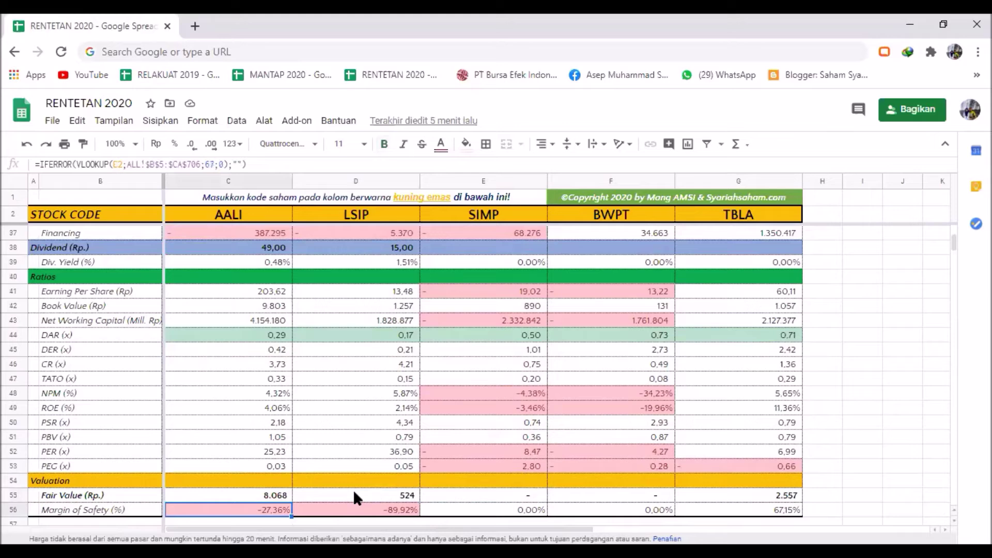
key(Right)
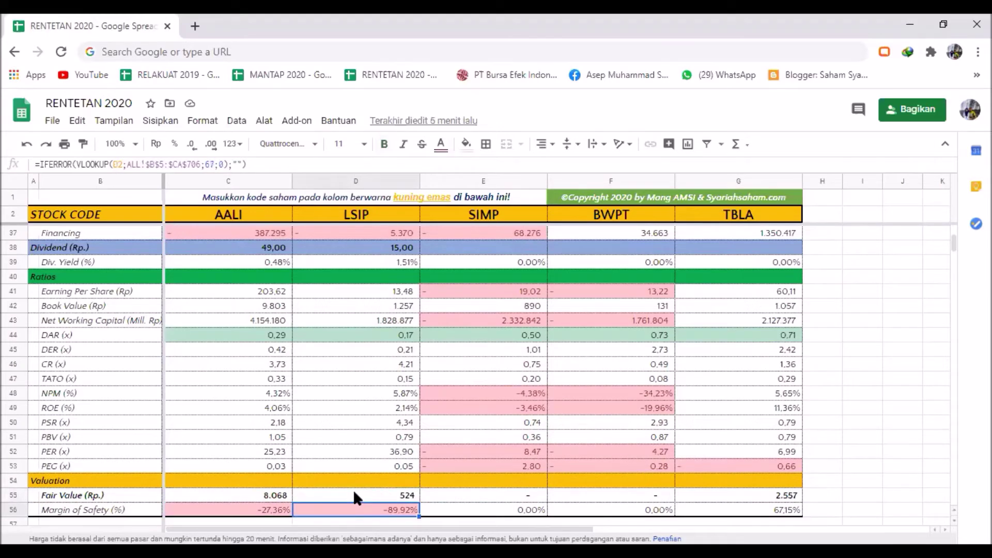
key(Right)
key(Right)
key(Right)
key(Up)
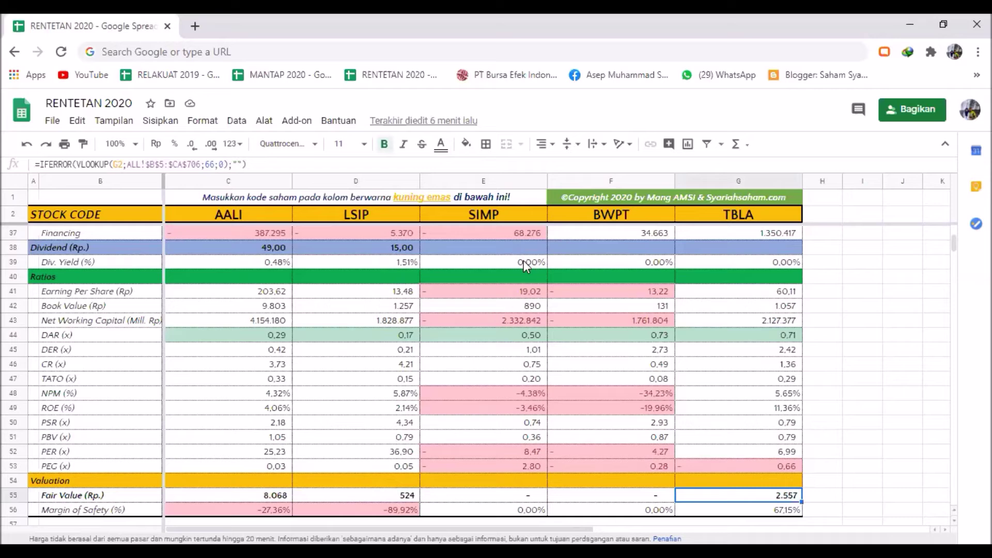
Step: Replace LSIP with ASII and SIMP with AUTO in the Stock Code row
click(485, 216)
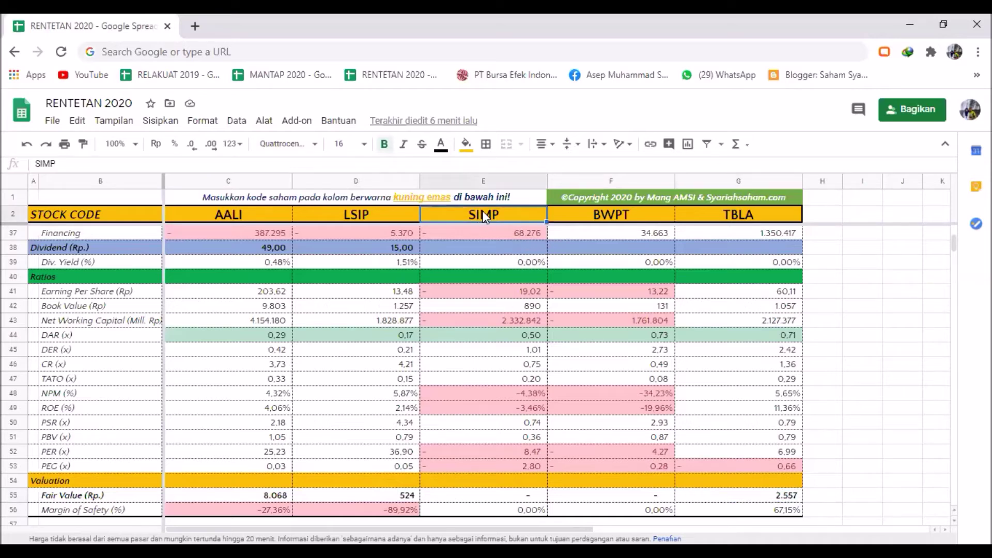
scroll(485, 216, up, 10)
key(Left)
key(Left)
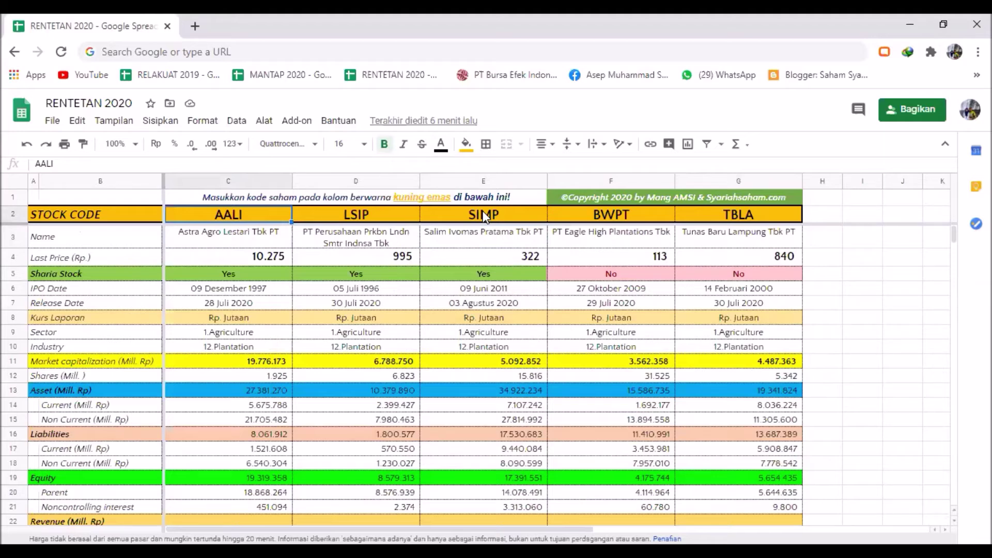
key(Right)
text(AS)
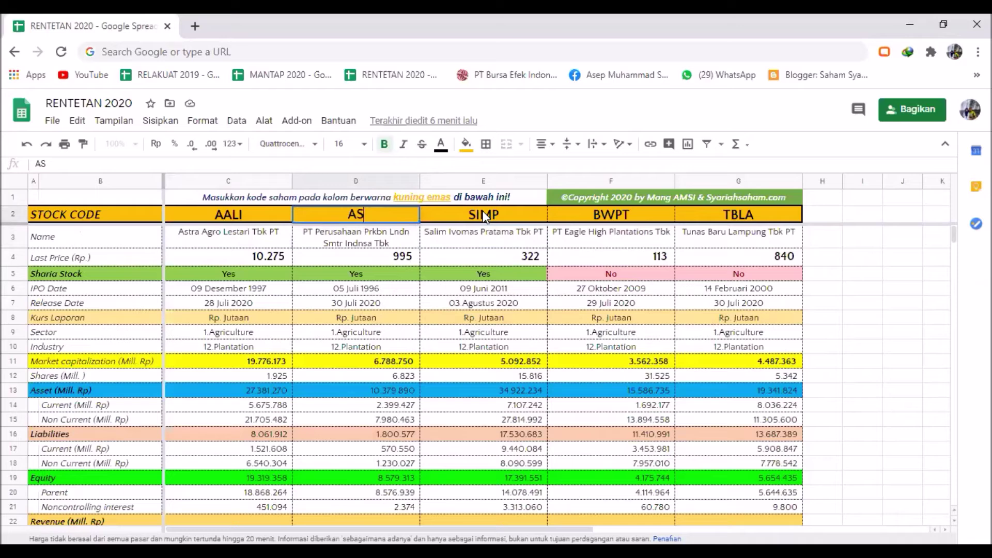
text(II)
key(Tab)
text(AUTO)
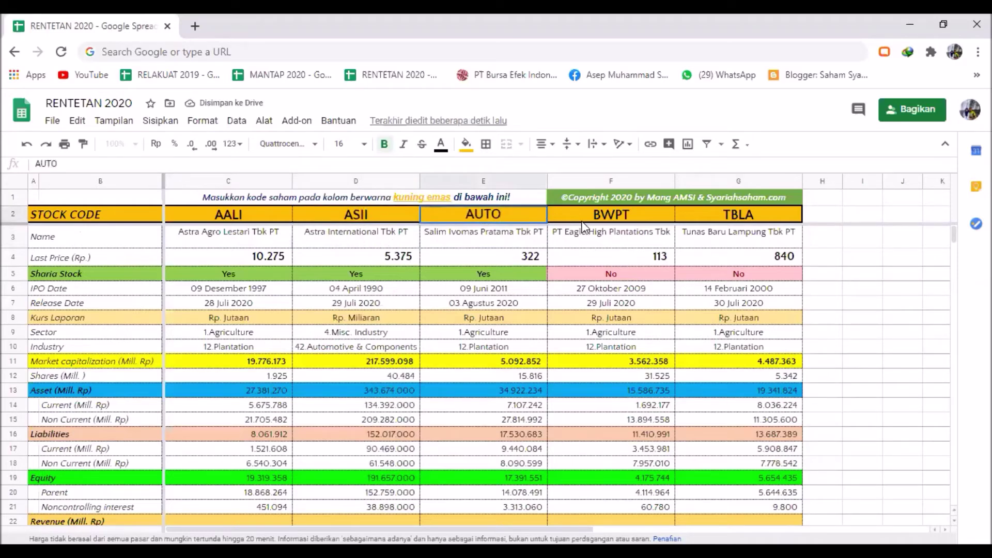
key(Tab)
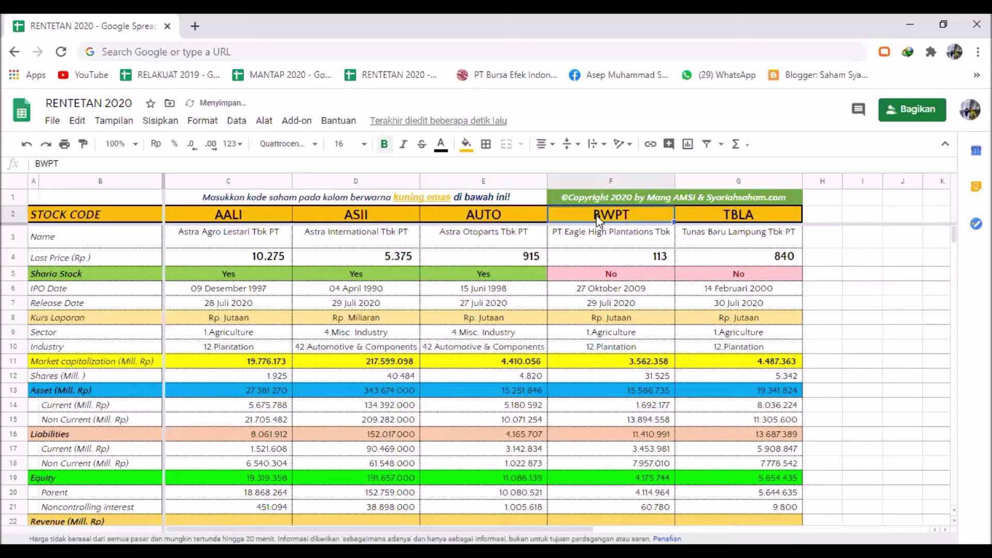
Step: Try ACST in place of BWPT, and settle on ASGR as the fourth stock code
text(ACST)
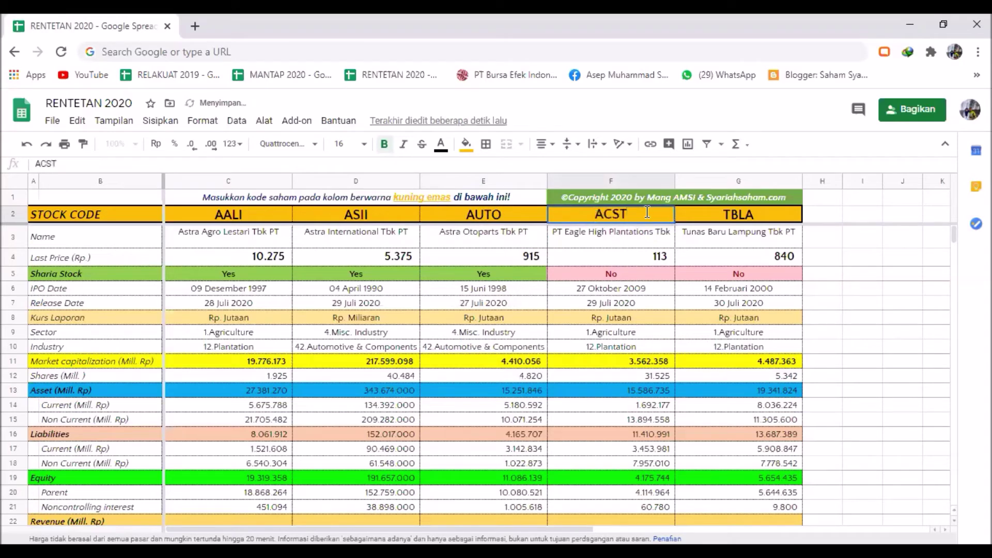
click(723, 213)
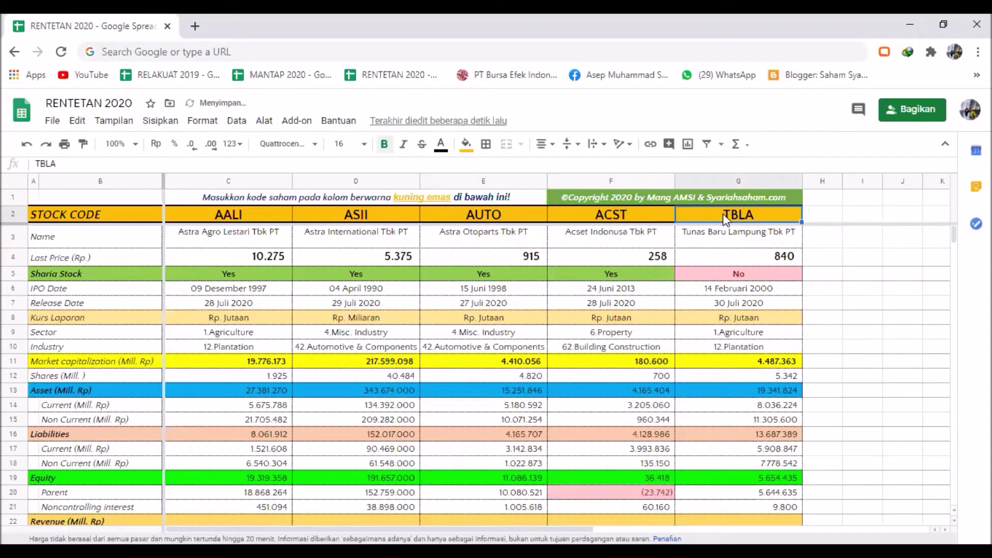
click(634, 219)
text(ASGR)
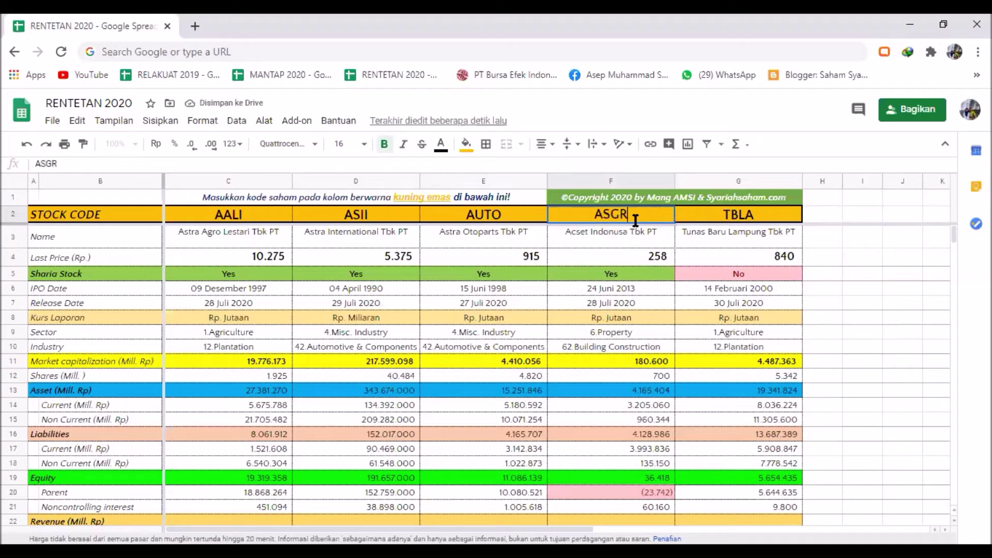
Step: Replace TBLA with UNTR as the fifth stock code
click(701, 212)
text(UNTR)
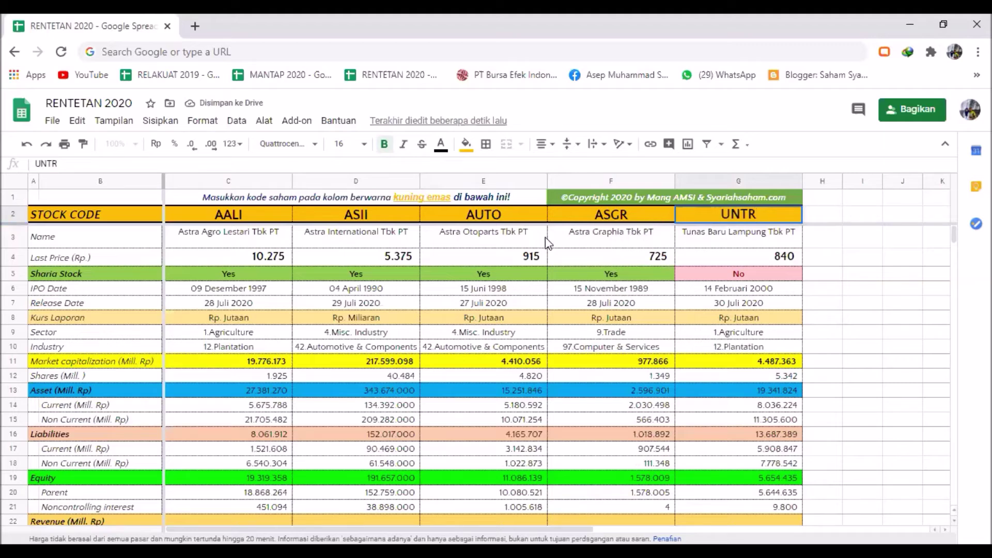
click(592, 241)
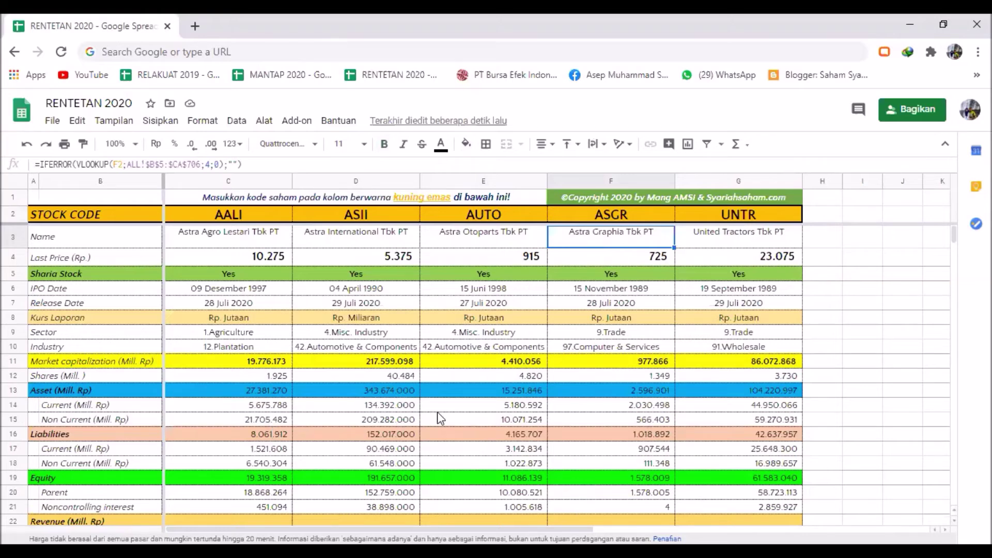
Step: Replace the first three stock codes, AALI, ASII and AUTO, with BULL, SHIP and SOCI
click(218, 214)
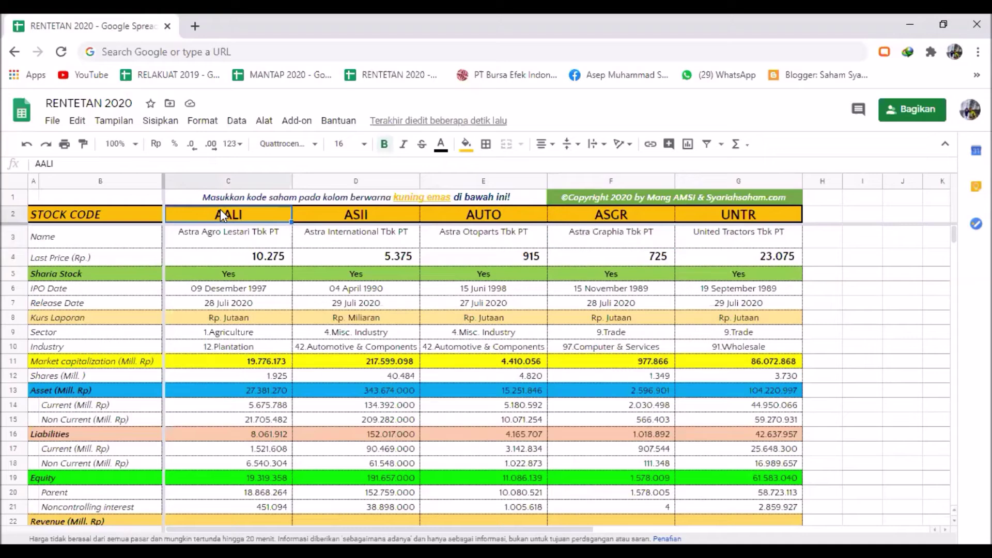
text(BULL)
click(323, 219)
text(SHIP)
click(487, 217)
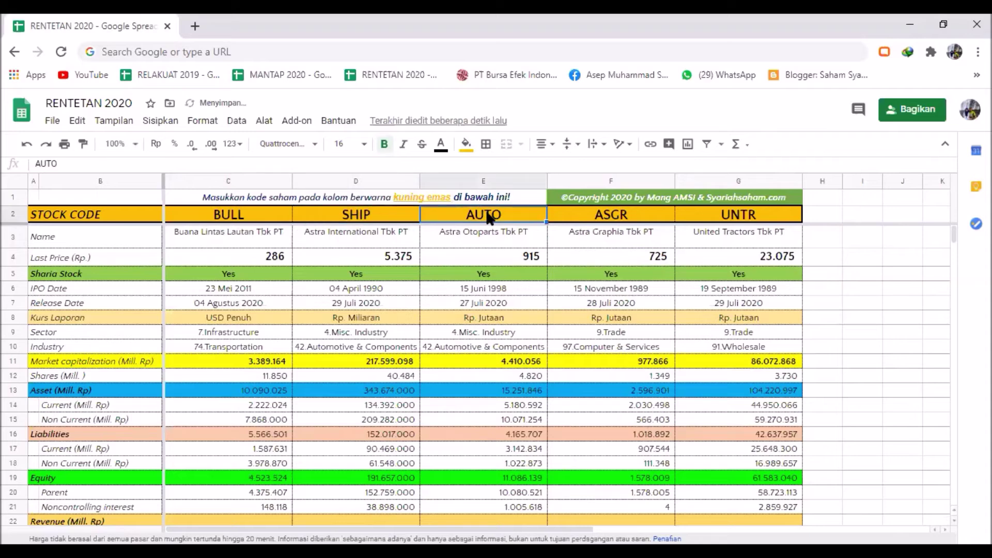
text(SOCI)
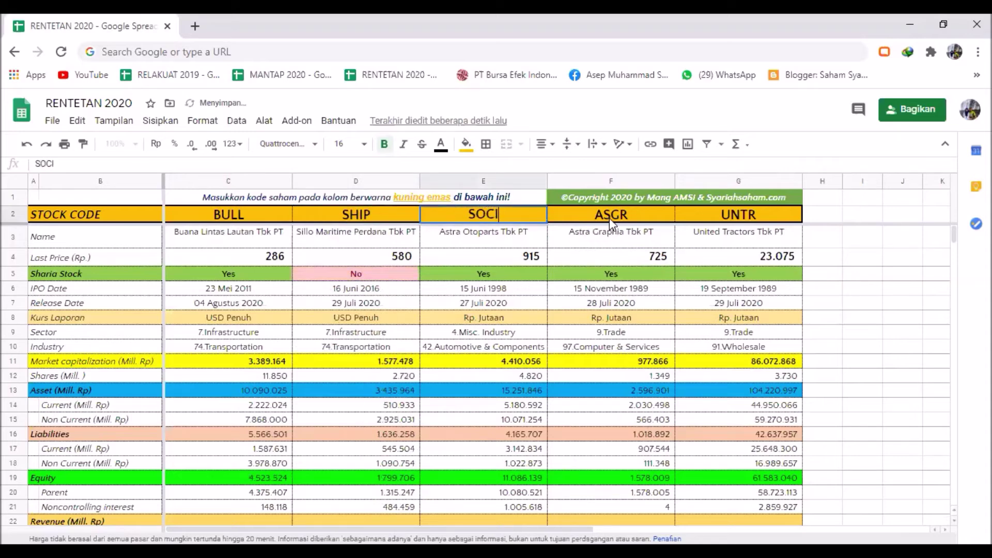
Step: Replace ASGR with SMDR and UNTR with WINS in the Stock Code row
click(609, 219)
text(SMDR)
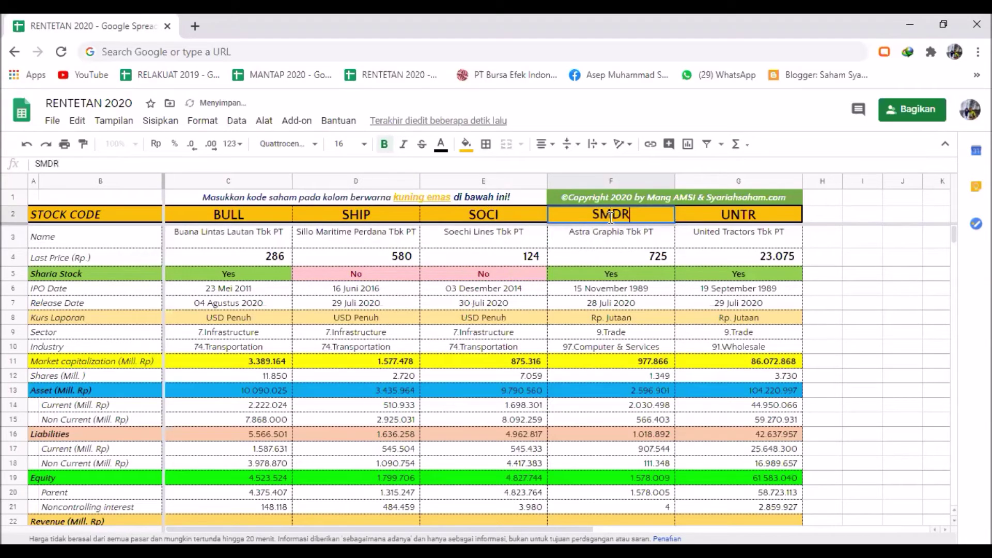
click(699, 219)
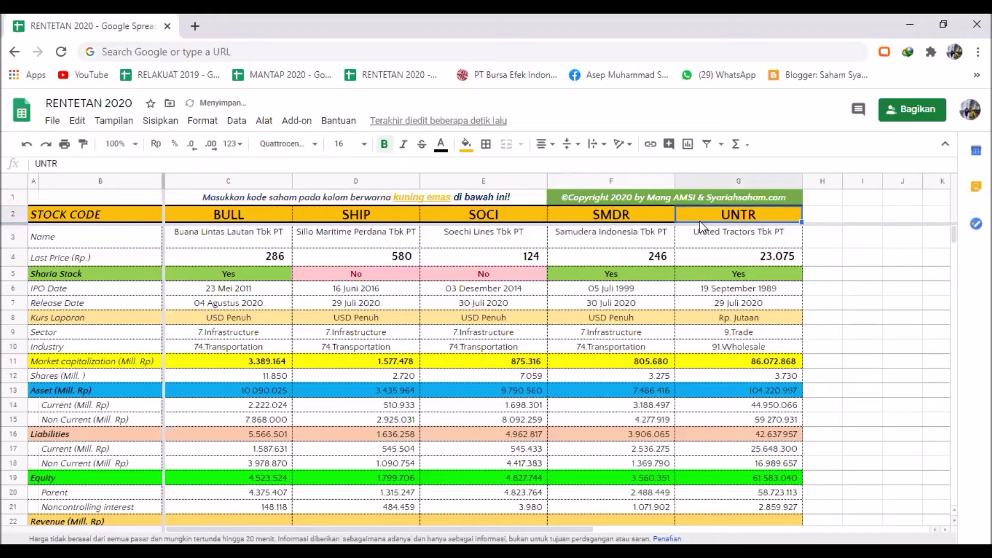
text(WINS)
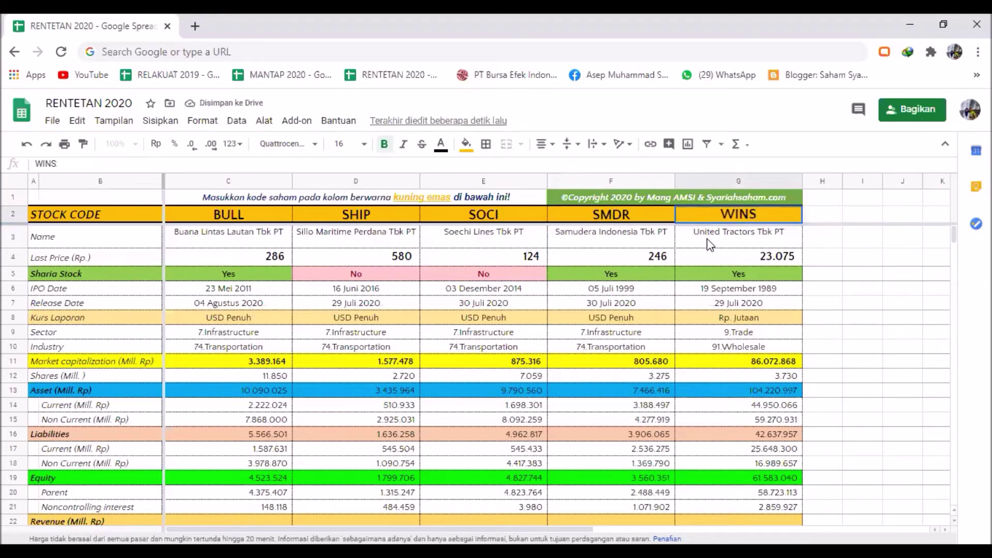
click(709, 245)
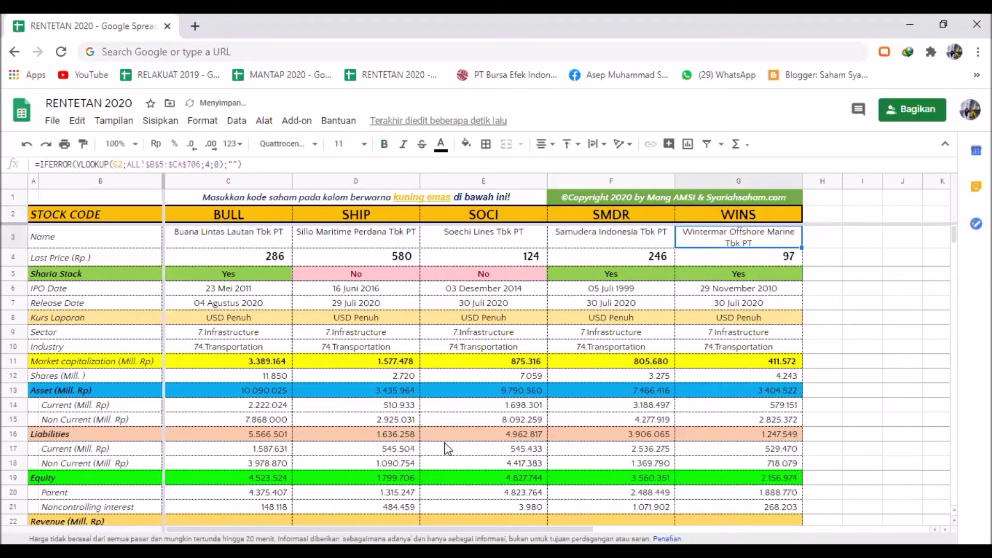
Step: Replace BULL with KLBF and SHIP with KAEF in the Stock Code row
click(240, 218)
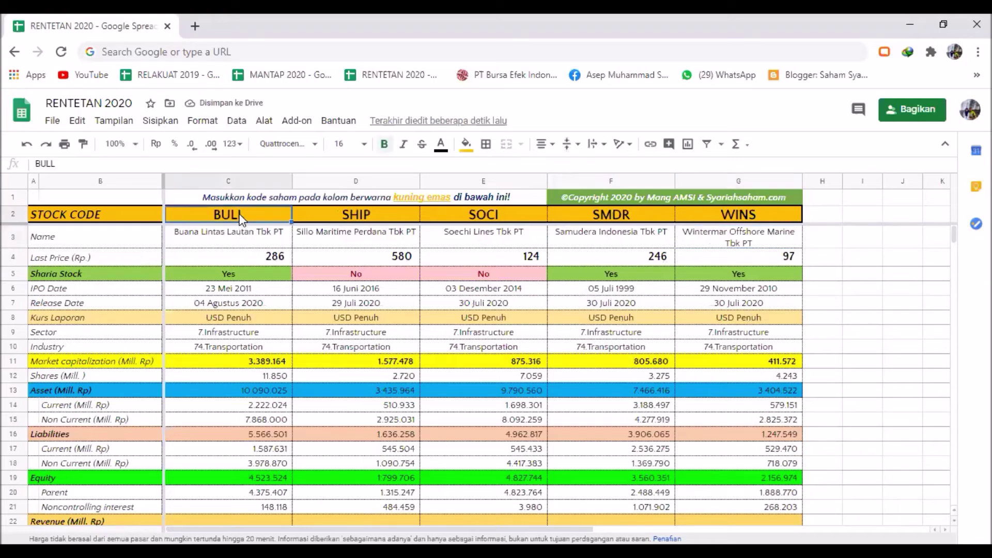
text(KLBF)
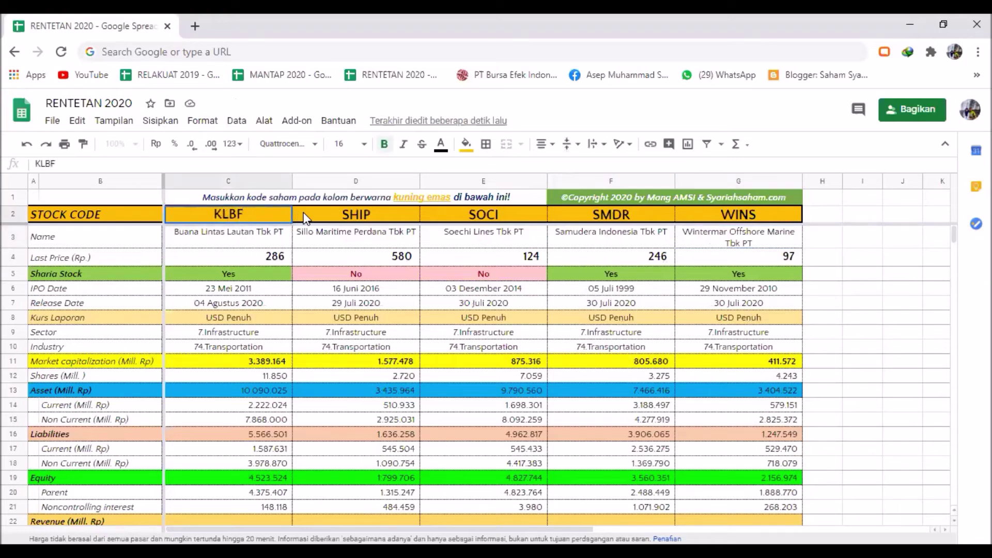
click(324, 216)
text(KJAEF)
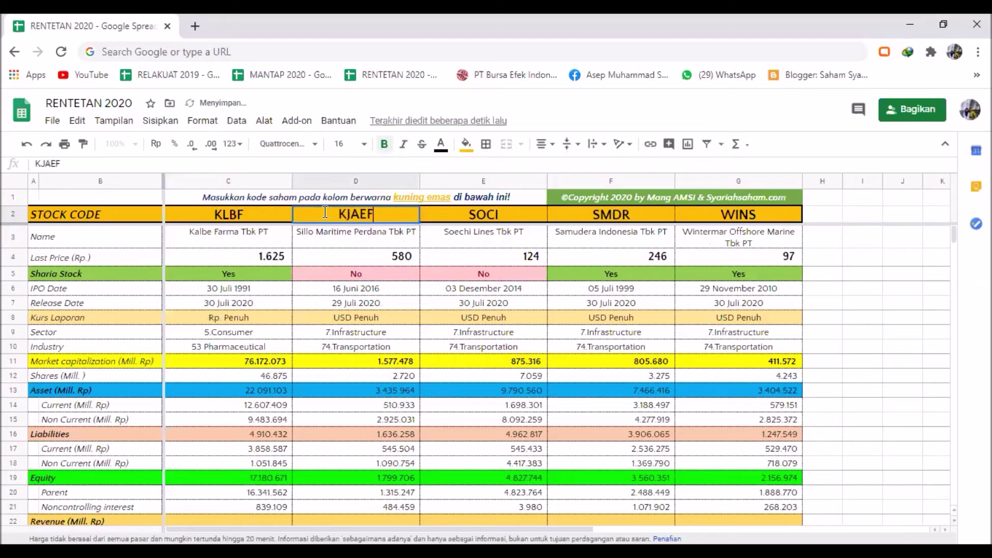
key(Return)
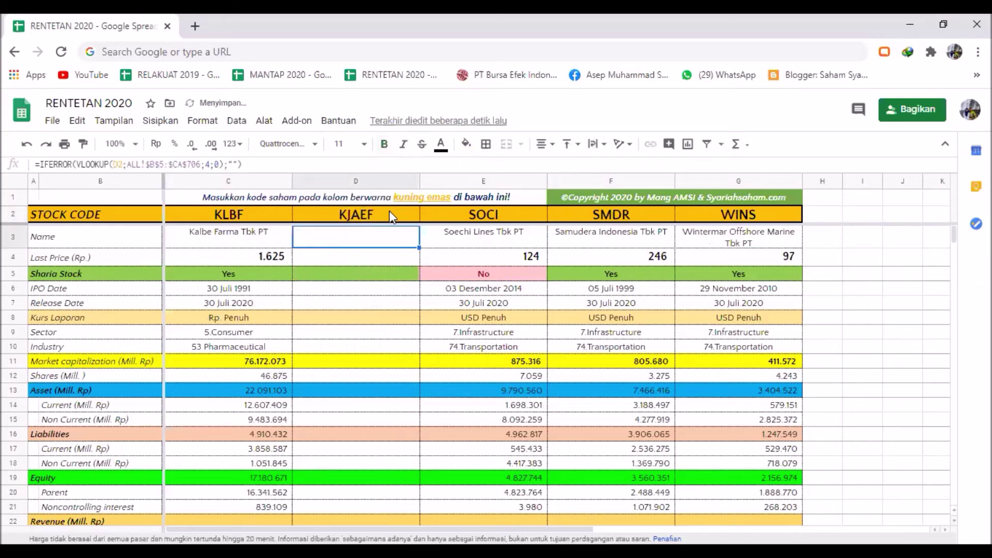
click(389, 210)
text(KAEF)
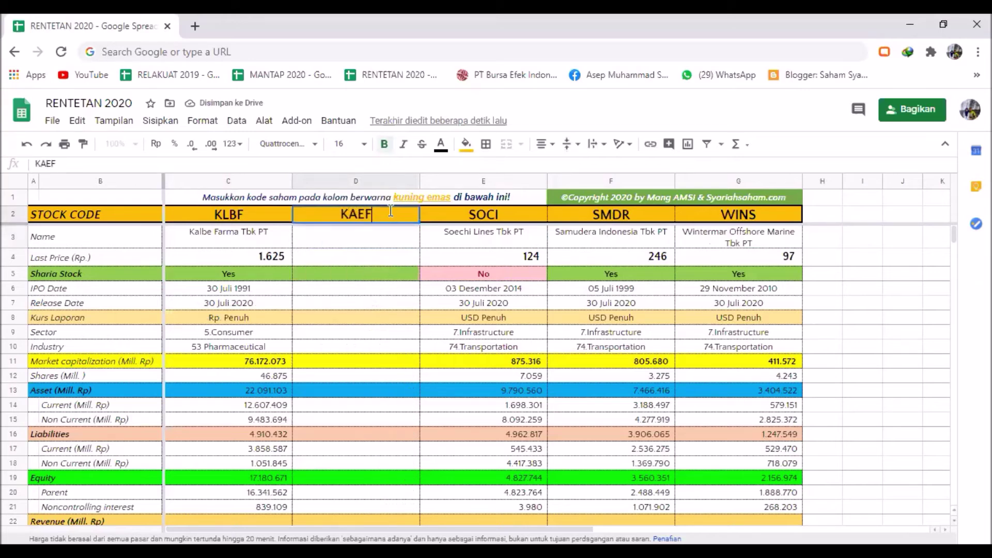
Step: Replace the remaining stock codes, SOCI, SMDR and WINS, with INAF, PEHA and SIDO
click(470, 213)
text(INAF)
click(647, 214)
text(PEHA)
click(705, 215)
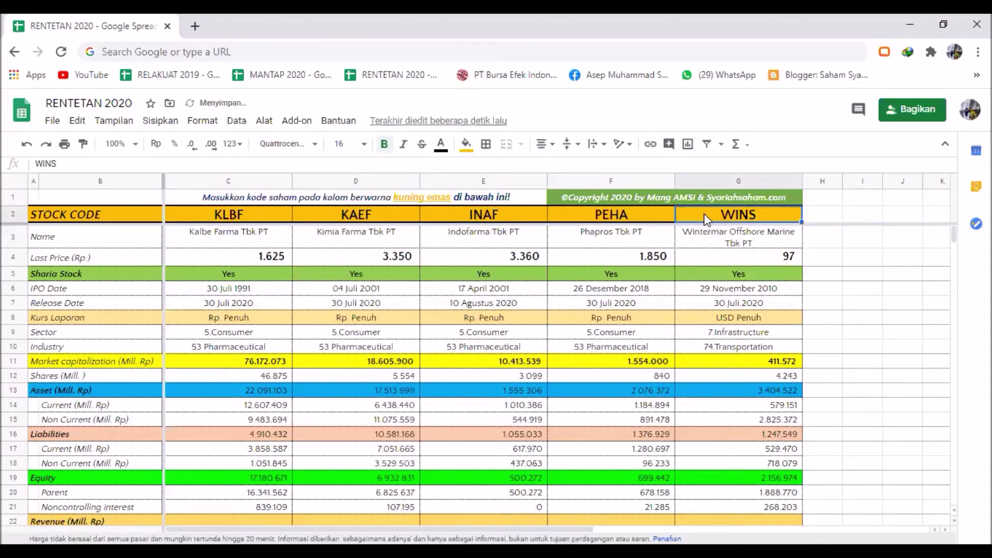
text(SIDO)
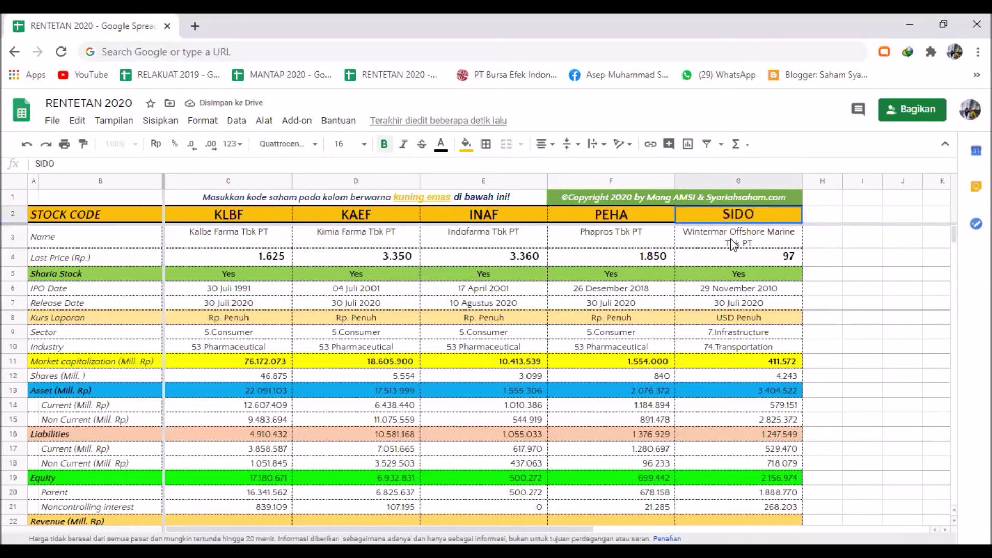
click(719, 307)
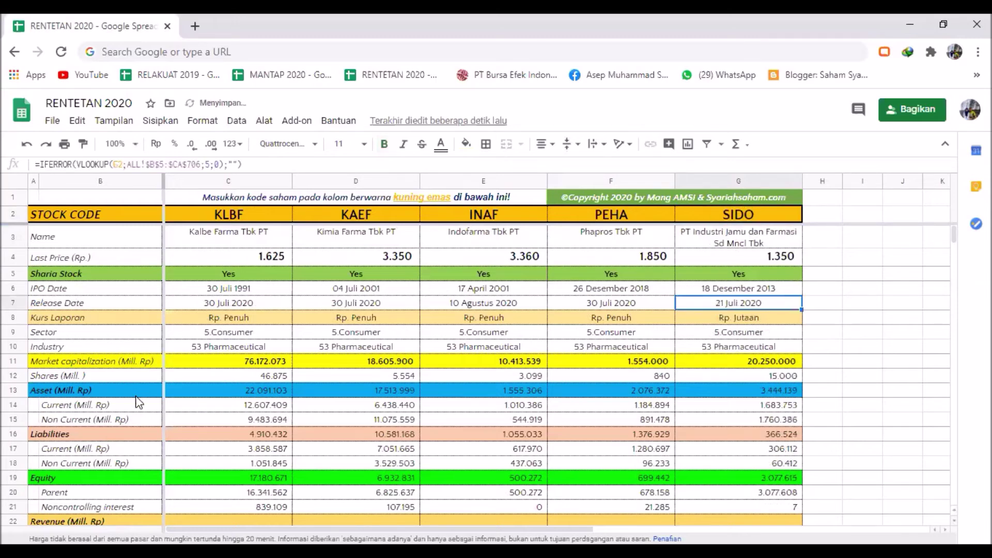
Step: Examine KAEF's column from the Revenue section up through equity, liabilities, assets and company data to its stock code
click(401, 504)
key(Down)
key(Down)
key(Down)
key(Up)
key(Up)
key(Up)
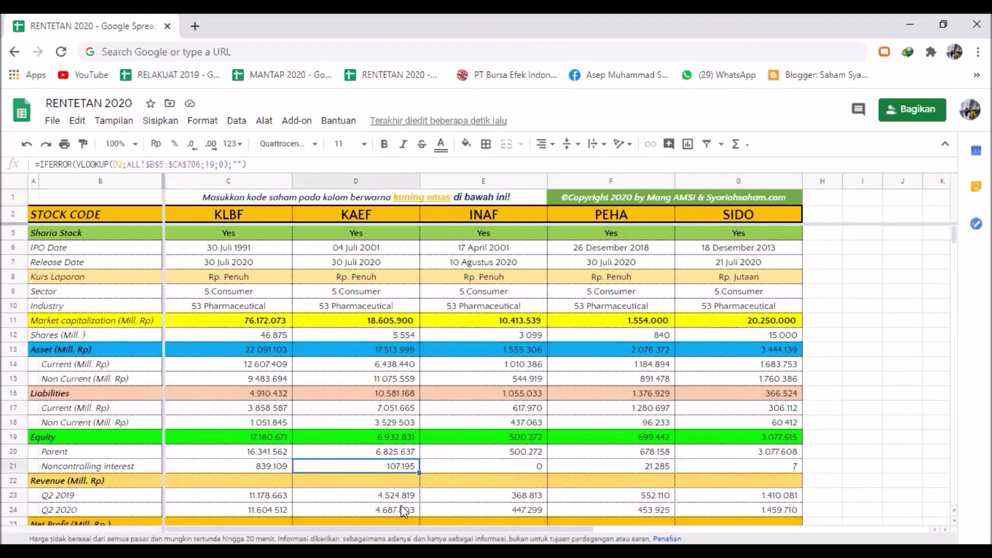
key(Up)
key(Up)
key(Up)
key(Up)
key(Up)
key(Up)
key(Up)
key(Up)
key(Up)
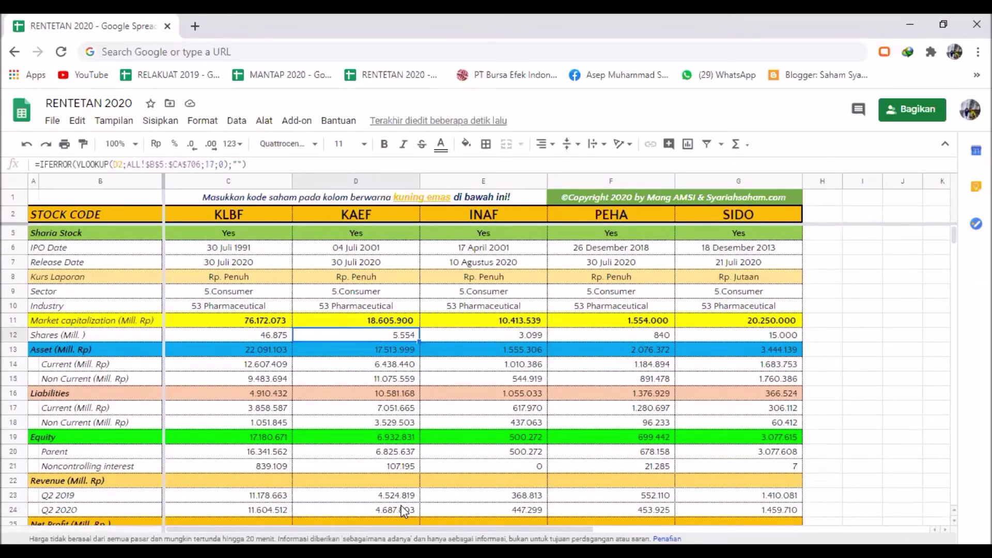
key(Up)
key(Up)
key(Up)
key(Up)
key(Up)
key(Up)
key(Up)
key(Up)
key(Up)
key(Up)
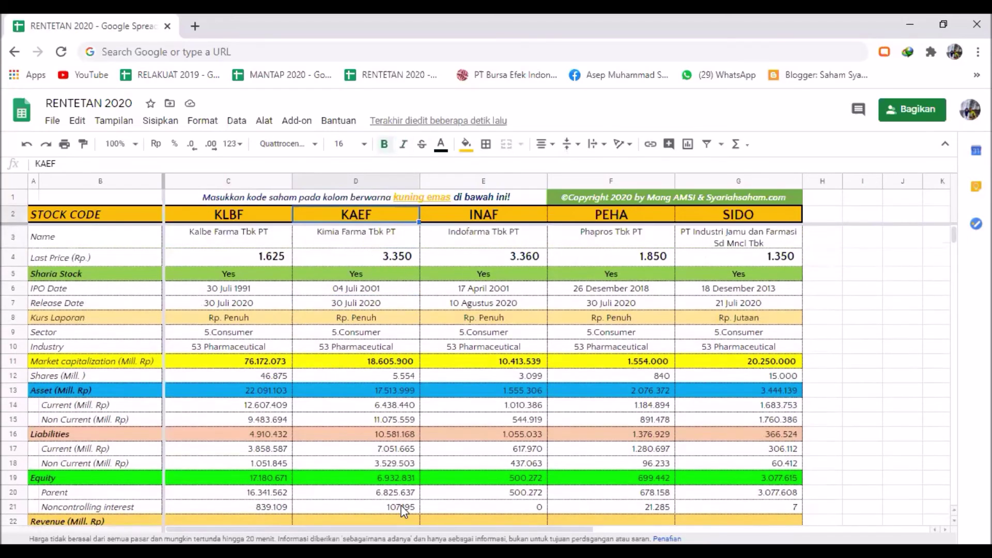